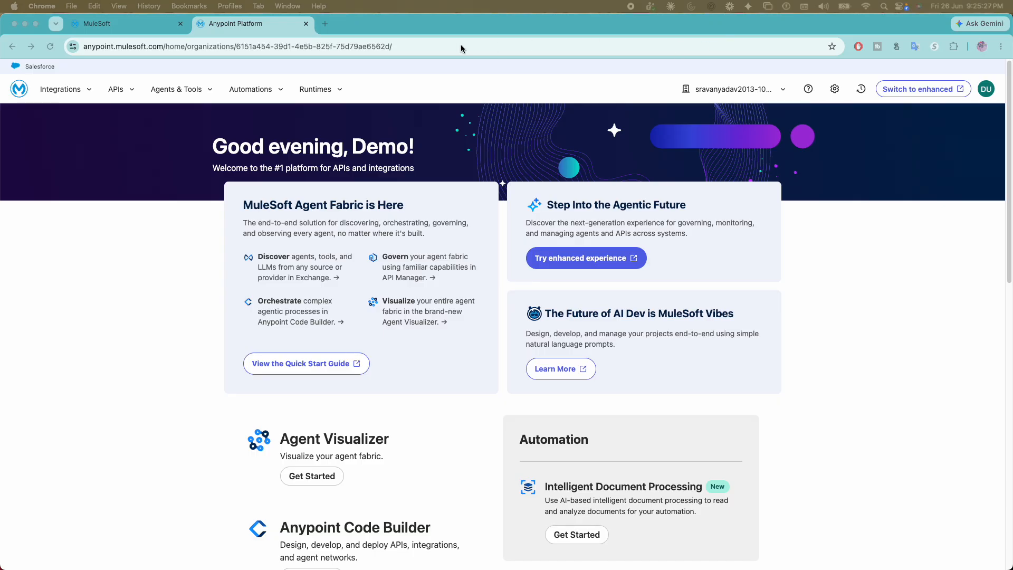
- Open the enhanced MuleSoft experience and compare it with the classic Anypoint Platform home page
{"action": "left_click", "coordinate": [362, 27]}
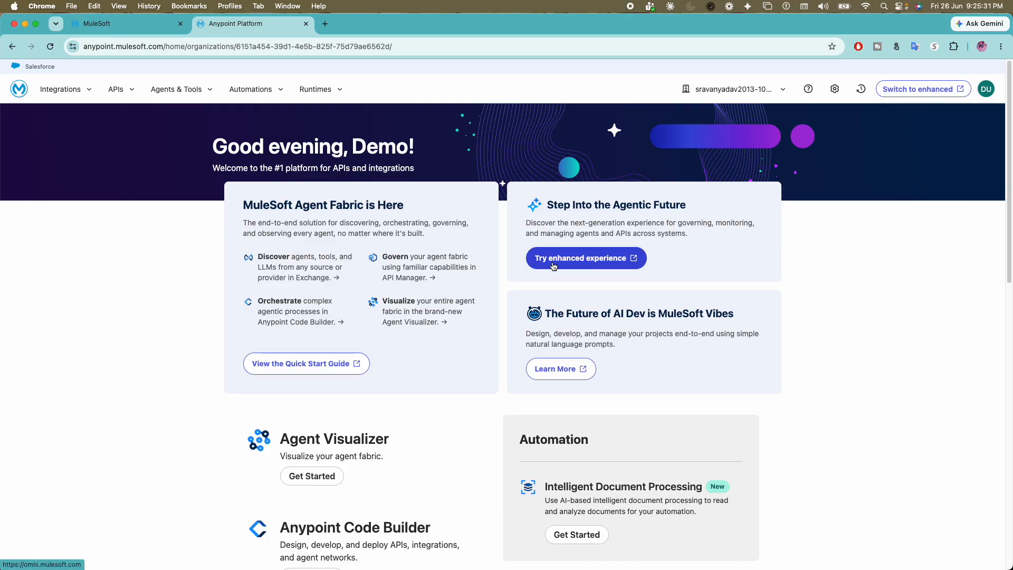
{"action": "left_click", "coordinate": [552, 264]}
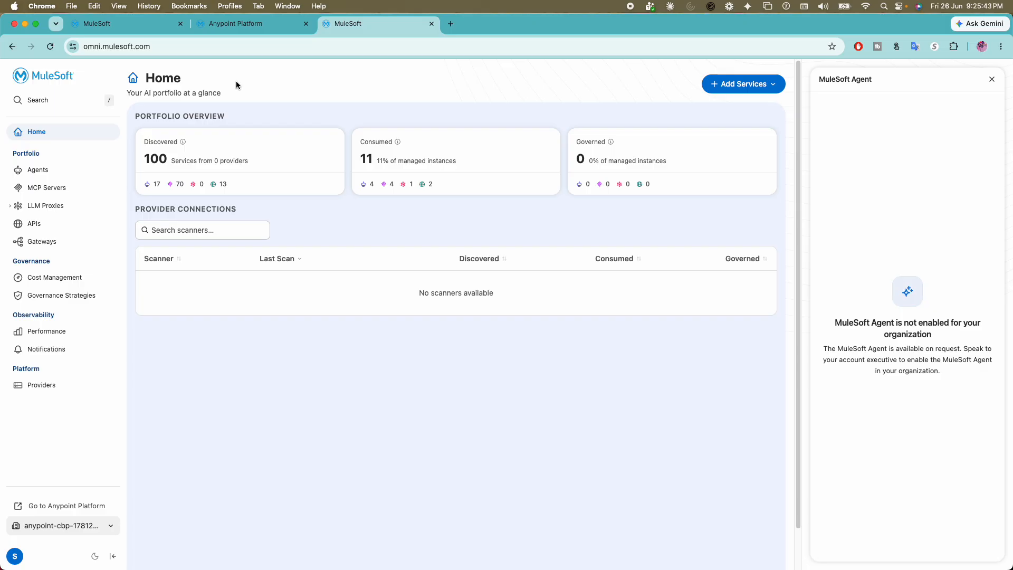
{"action": "left_click", "coordinate": [249, 27]}
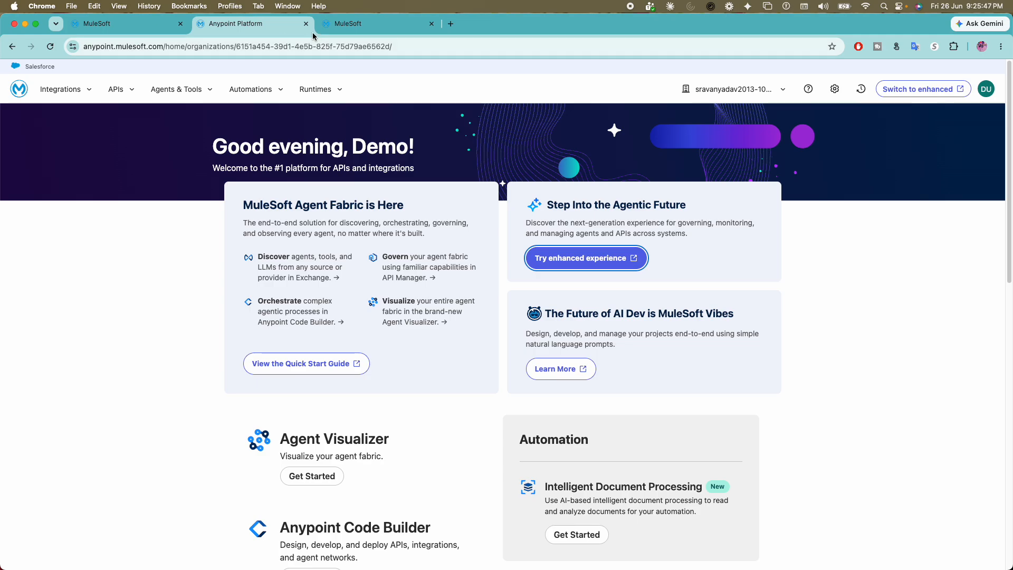
{"action": "left_click", "coordinate": [341, 28]}
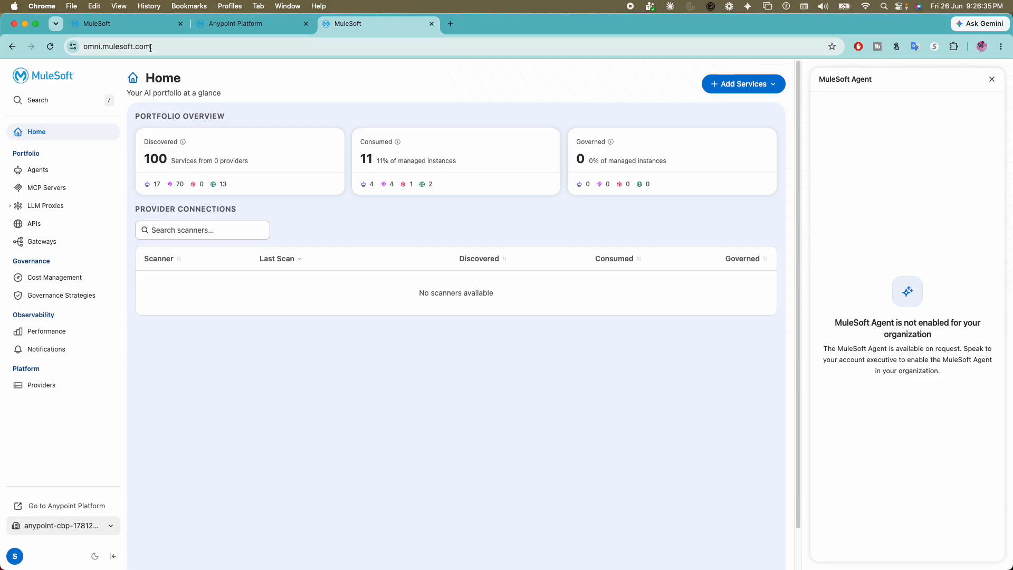
- Look at API Manager in the classic Anypoint Platform and return to its home page
{"action": "left_click", "coordinate": [244, 24]}
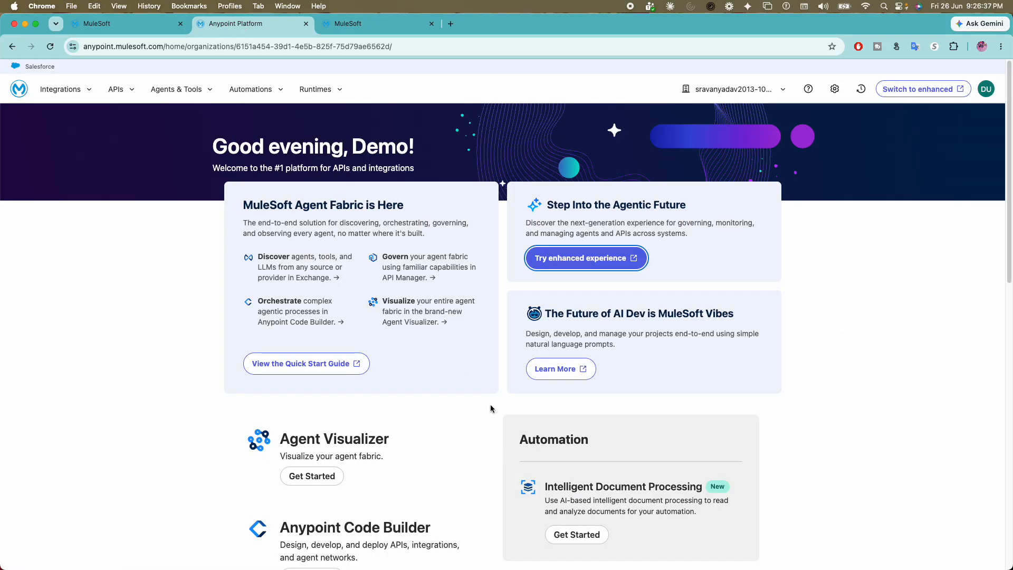
{"action": "left_click", "coordinate": [199, 93]}
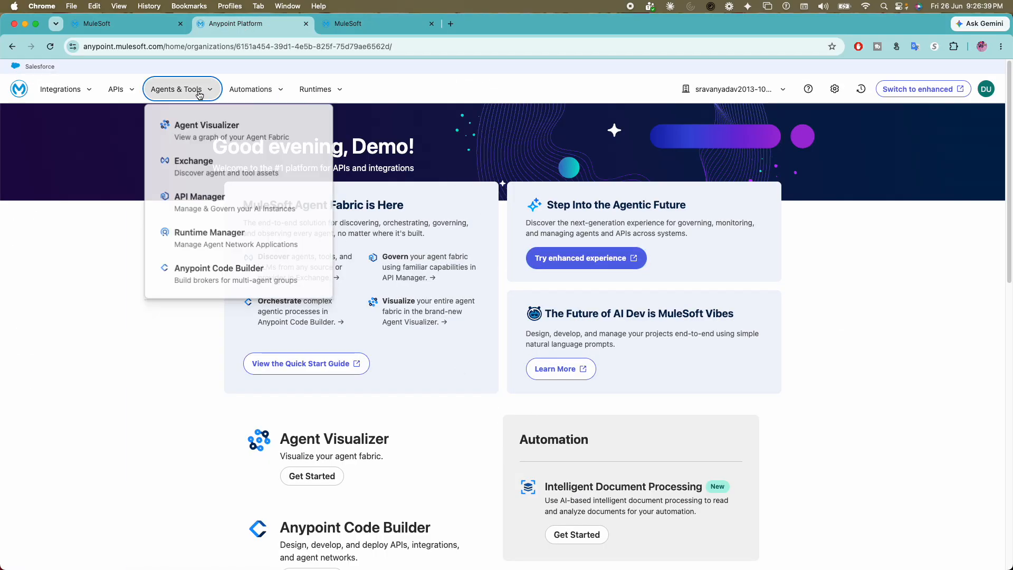
{"action": "left_click", "coordinate": [226, 209]}
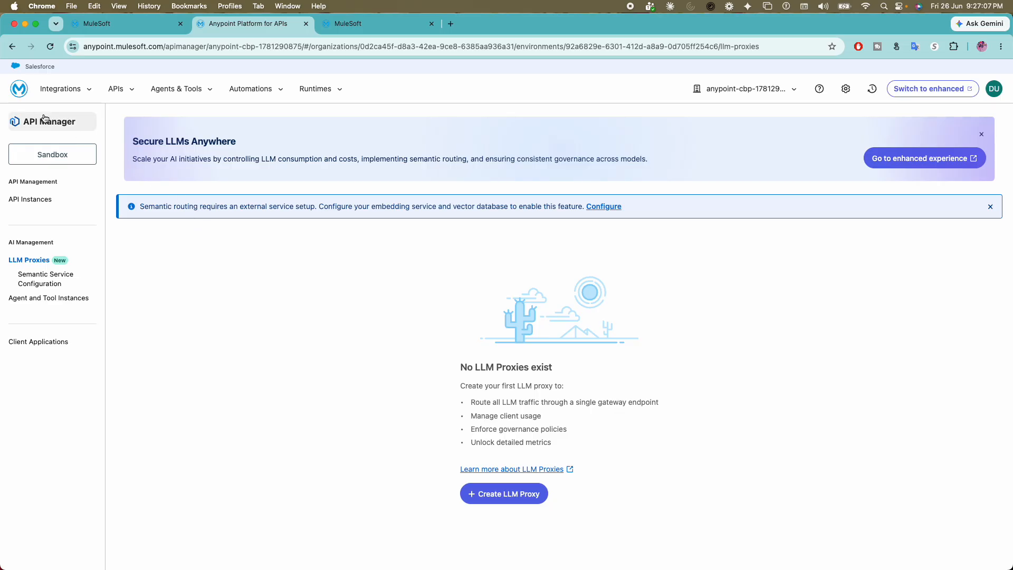
{"action": "left_click", "coordinate": [11, 48]}
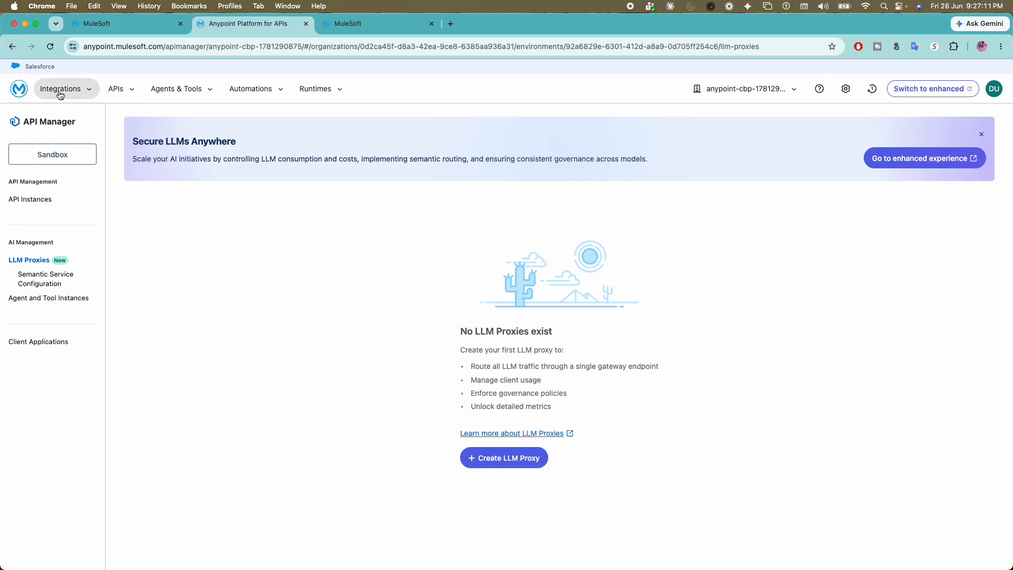
{"action": "left_click", "coordinate": [19, 91]}
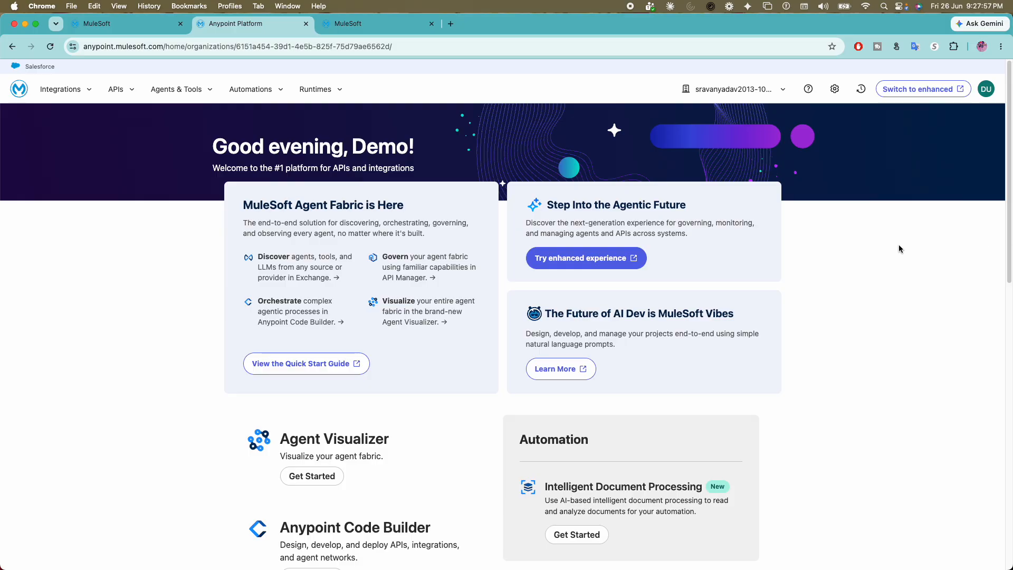
- Launch the enhanced experience and begin adding an agent by connecting to a provider
{"action": "left_click", "coordinate": [592, 259]}
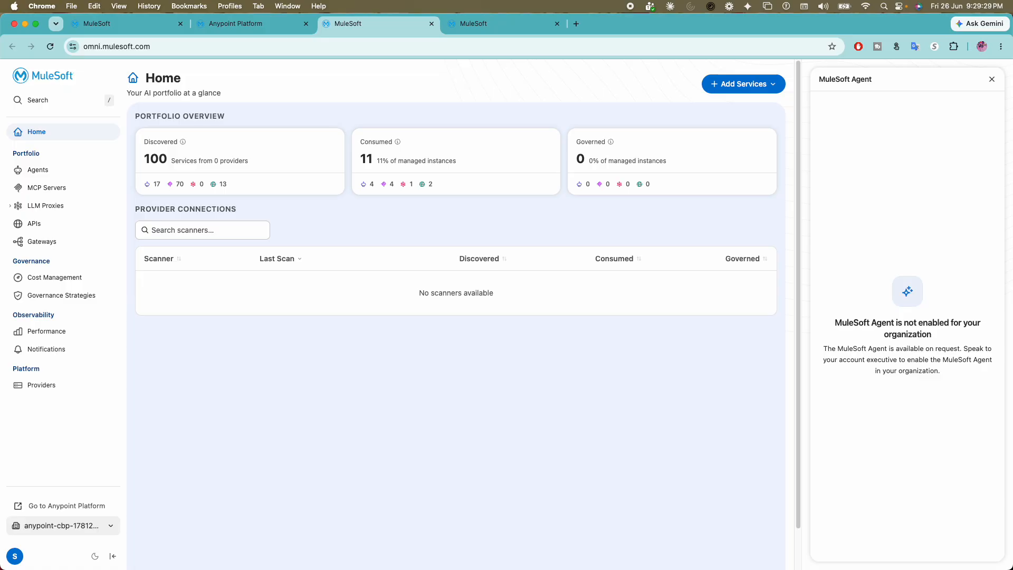
{"action": "left_click", "coordinate": [38, 169]}
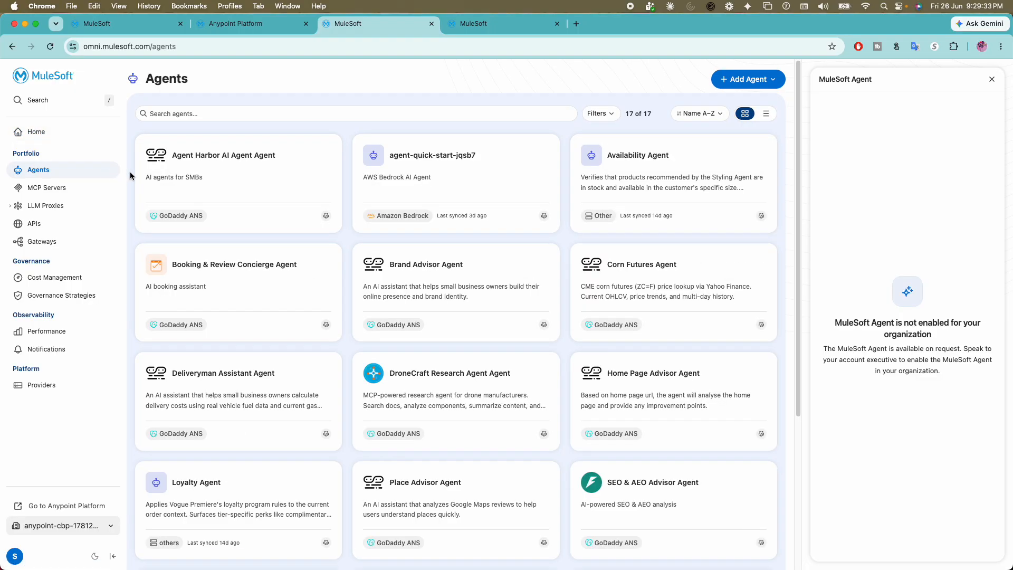
{"action": "left_click", "coordinate": [741, 83]}
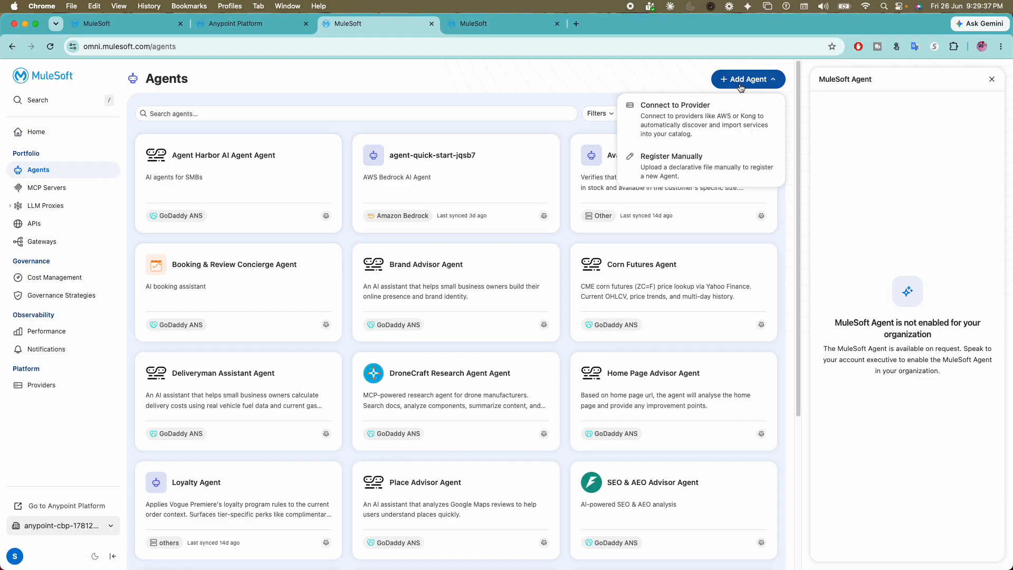
{"action": "left_click", "coordinate": [684, 128]}
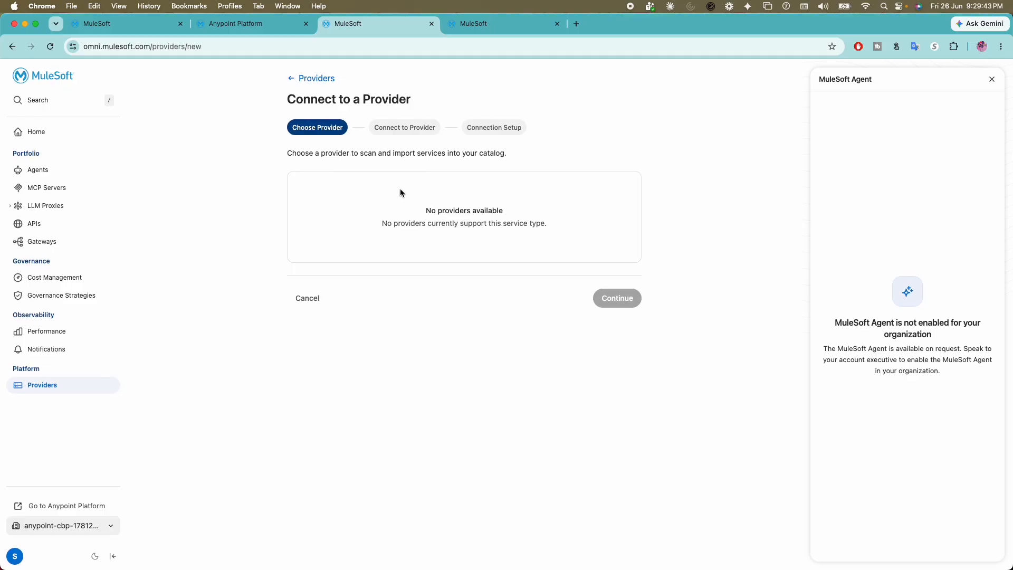
{"action": "left_click_drag", "start_coordinate": [353, 153], "coordinate": [439, 155]}
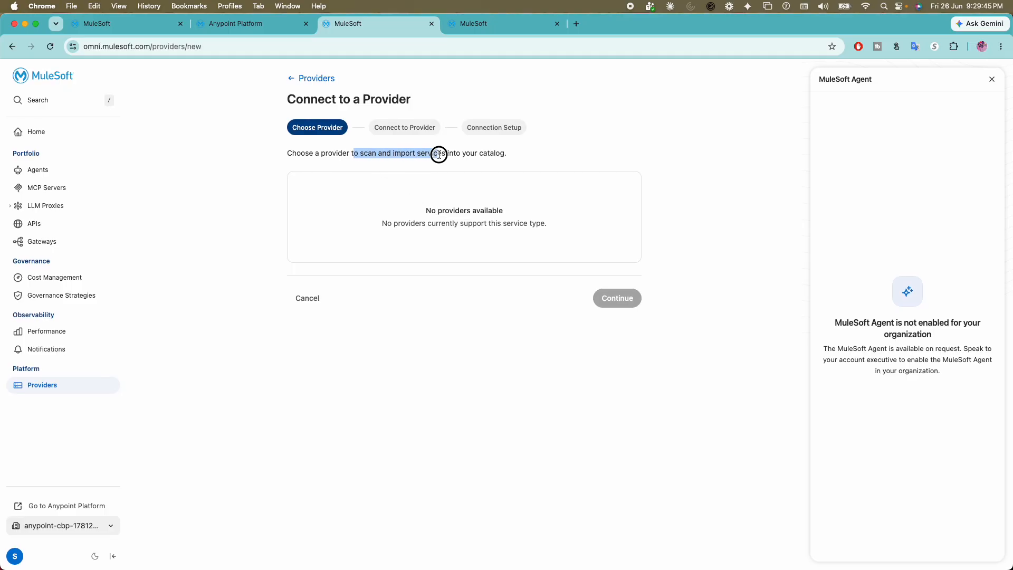
{"action": "left_click", "coordinate": [448, 207]}
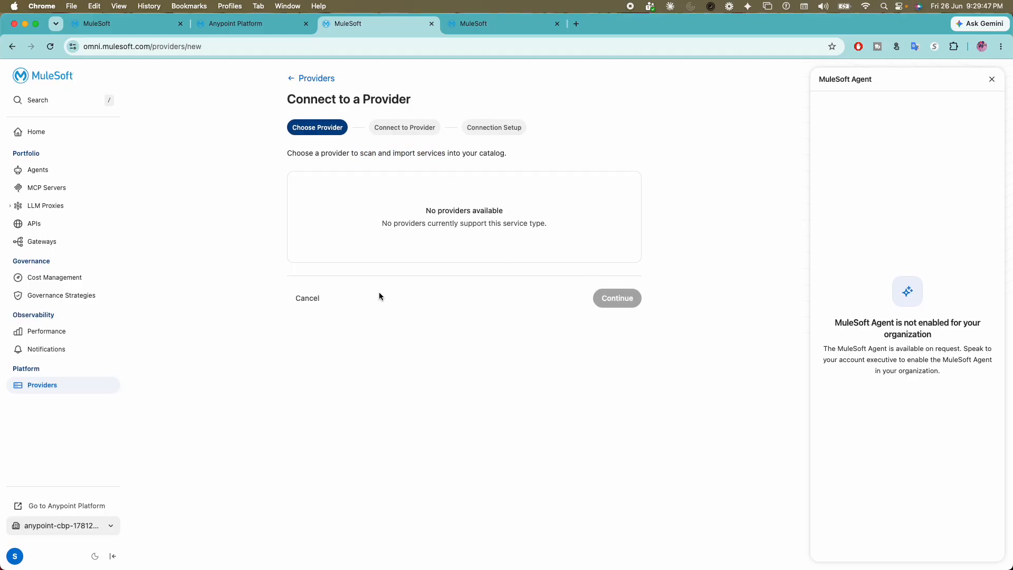
- Switch the active organization to the last one available and go back to the Providers overview
{"action": "left_click", "coordinate": [82, 526]}
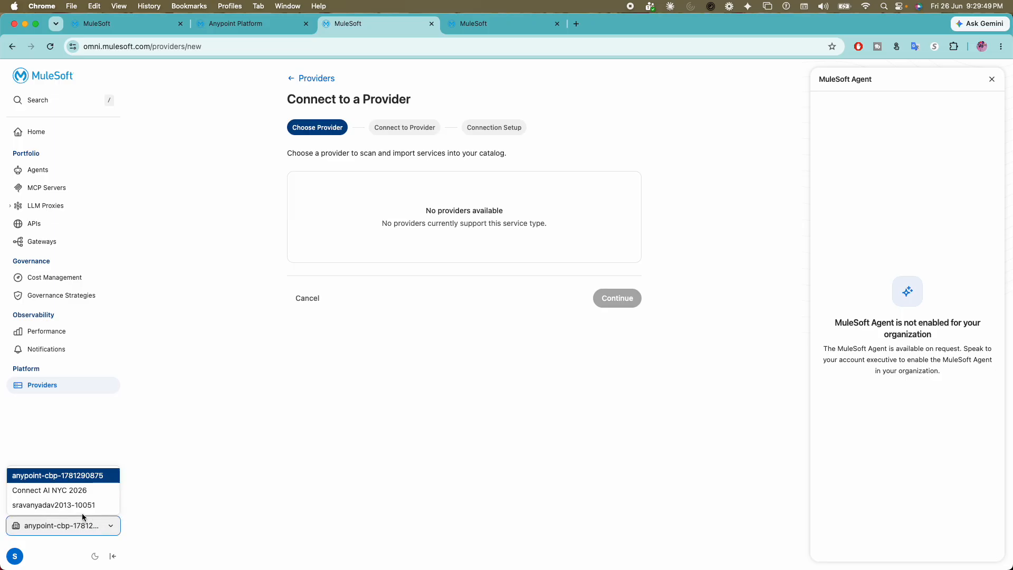
{"action": "left_click", "coordinate": [75, 505]}
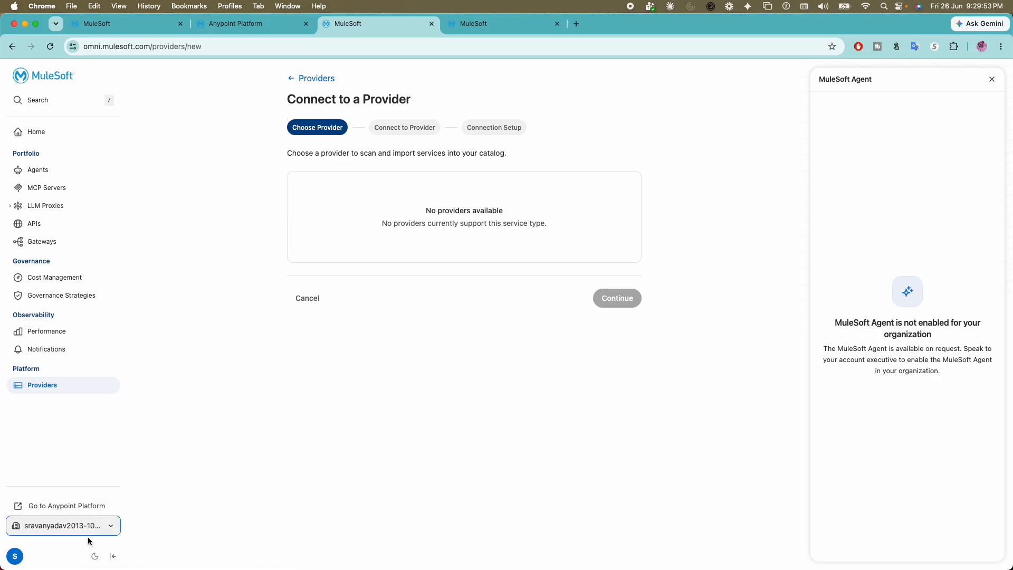
{"action": "left_click", "coordinate": [306, 79]}
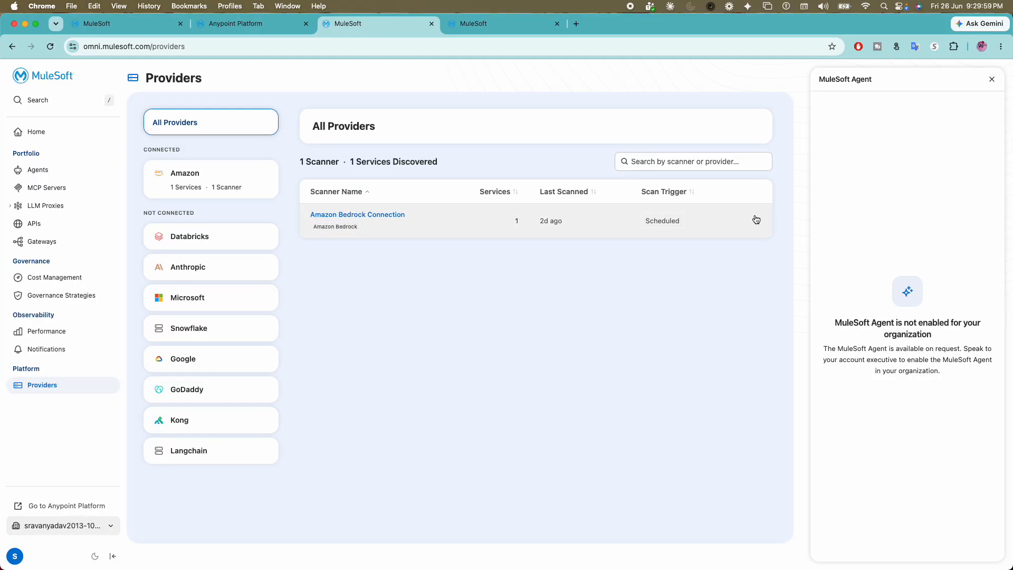
- Delete the existing Amazon Bedrock Connection scanner and confirm its removal
{"action": "left_click", "coordinate": [756, 219]}
{"action": "left_click", "coordinate": [707, 321]}
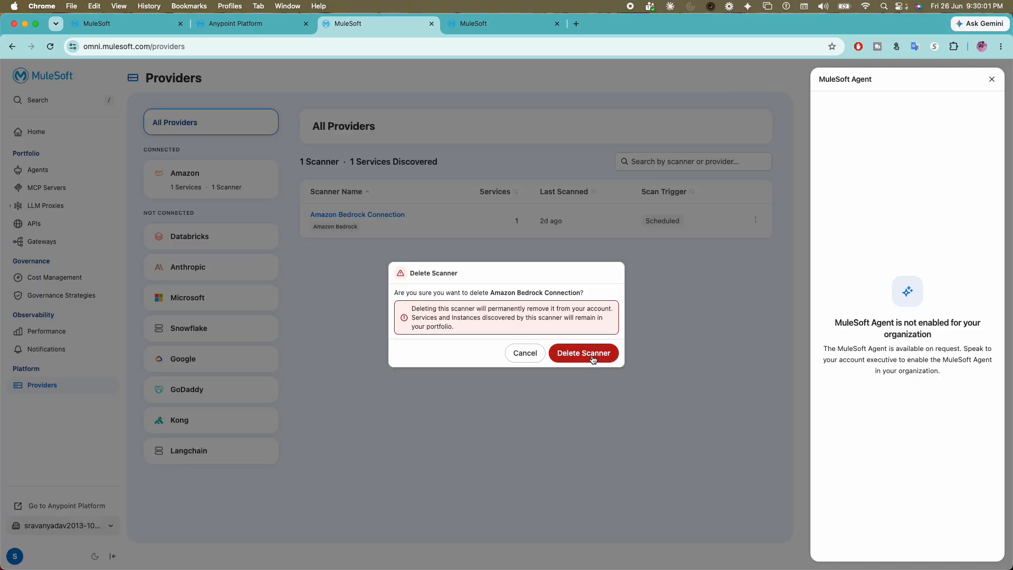
{"action": "left_click", "coordinate": [592, 361]}
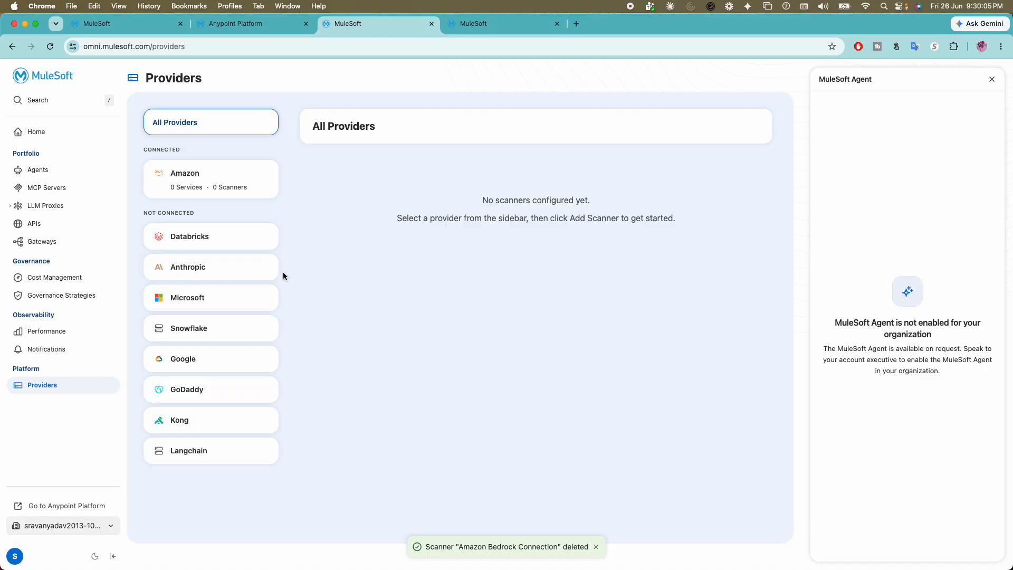
- Open the Amazon provider and review the platforms it supports for scanning
{"action": "left_click", "coordinate": [58, 387]}
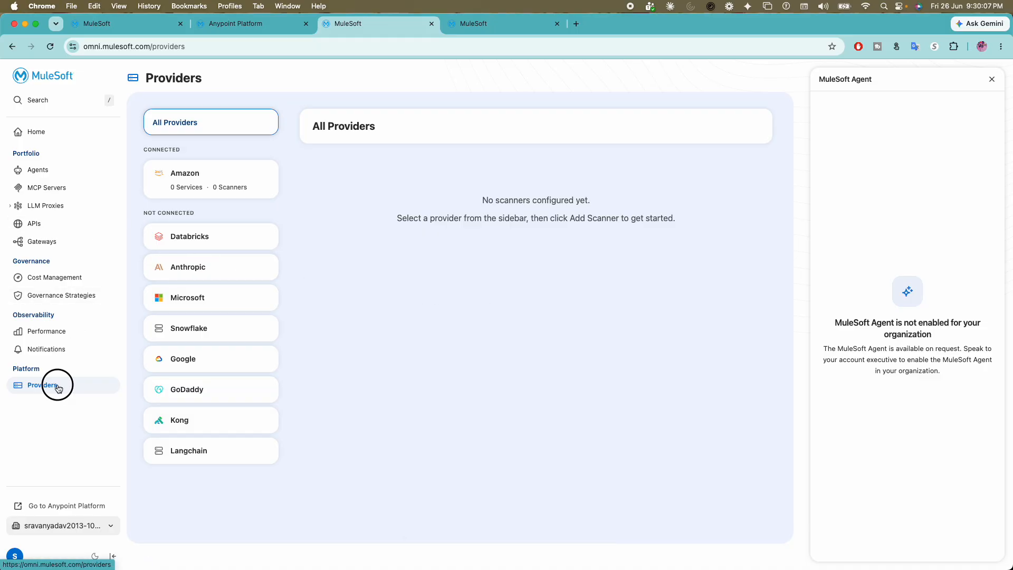
{"action": "left_click_drag", "start_coordinate": [9, 369], "coordinate": [51, 372]}
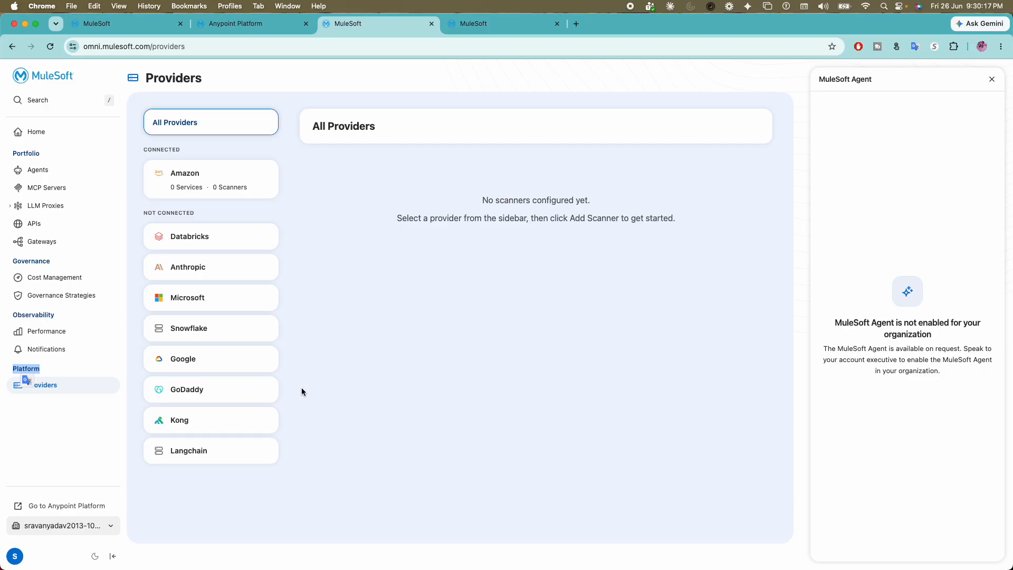
{"action": "left_click", "coordinate": [227, 186]}
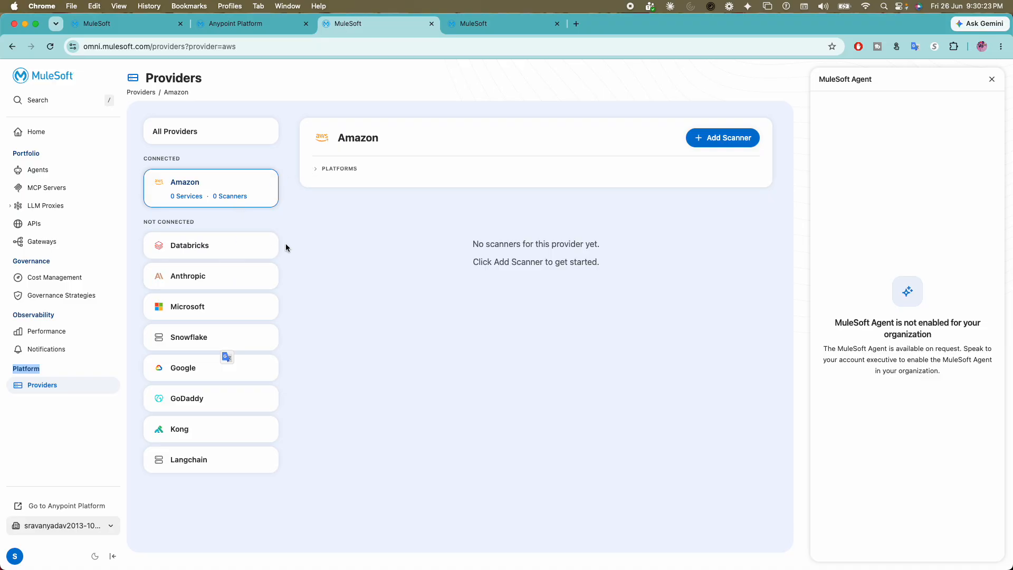
{"action": "left_click", "coordinate": [323, 260]}
{"action": "left_click", "coordinate": [691, 6]}
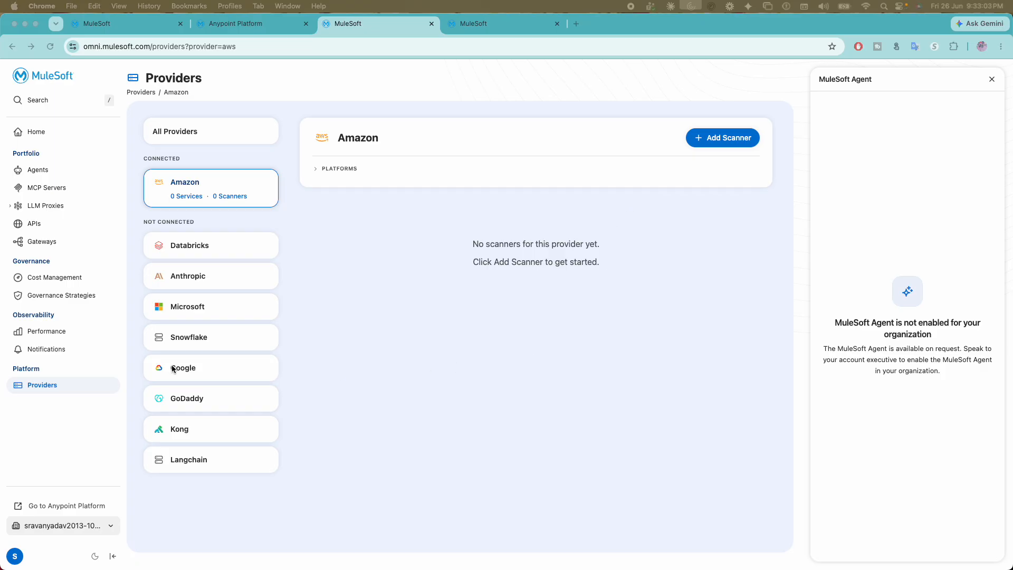
{"action": "left_click", "coordinate": [80, 388]}
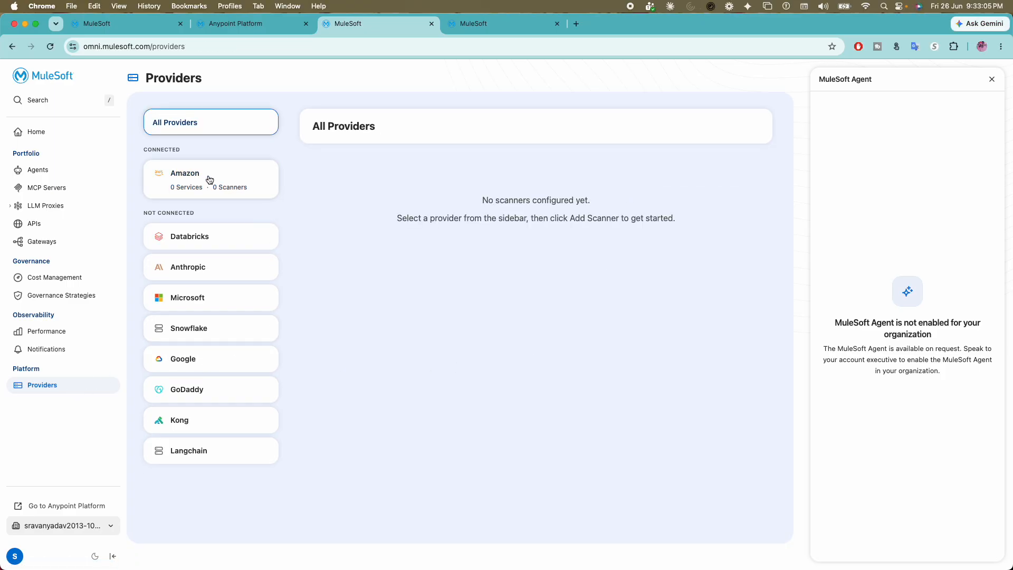
{"action": "left_click", "coordinate": [174, 174]}
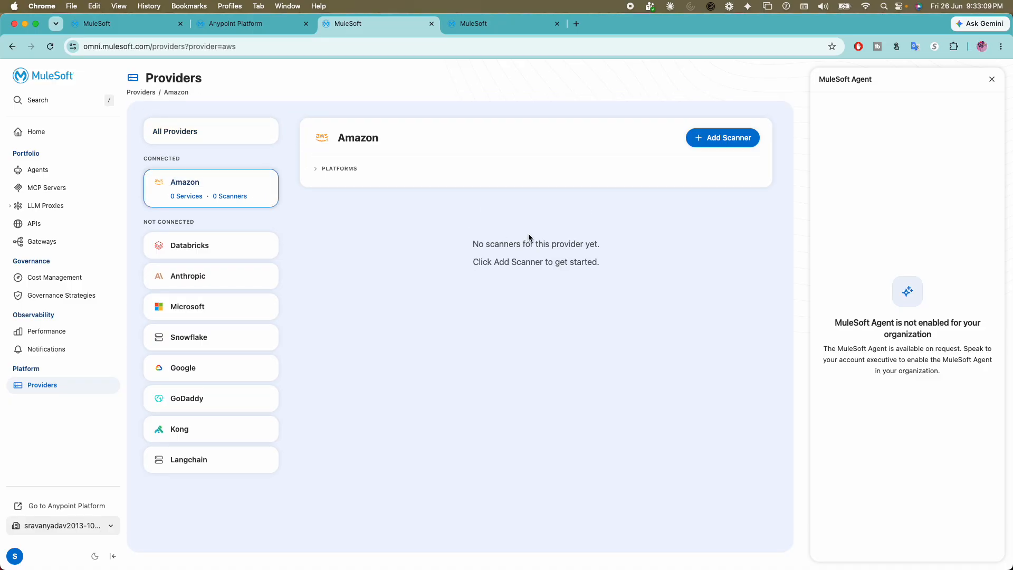
{"action": "left_click", "coordinate": [329, 168]}
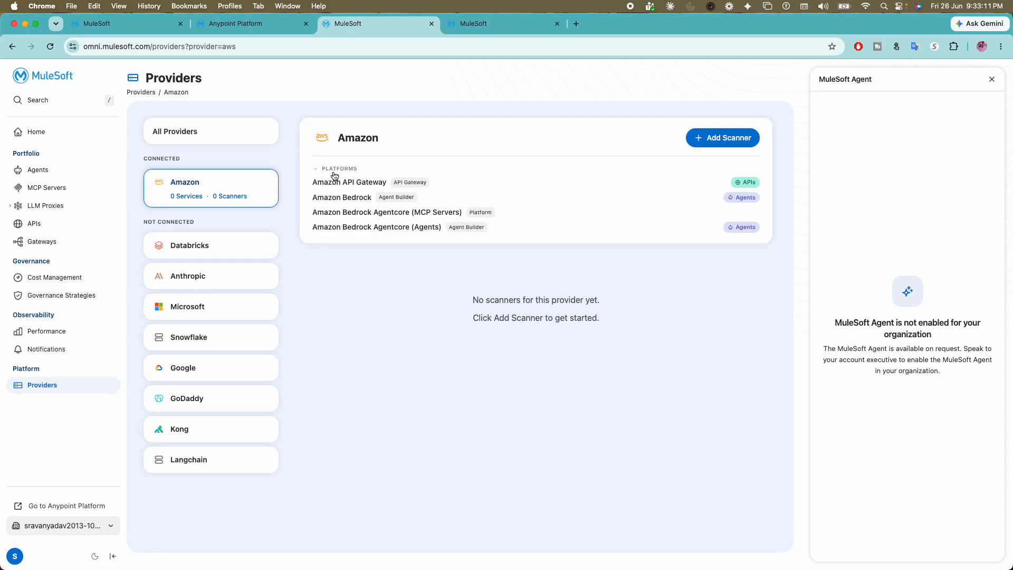
{"action": "left_click_drag", "start_coordinate": [316, 183], "coordinate": [388, 187]}
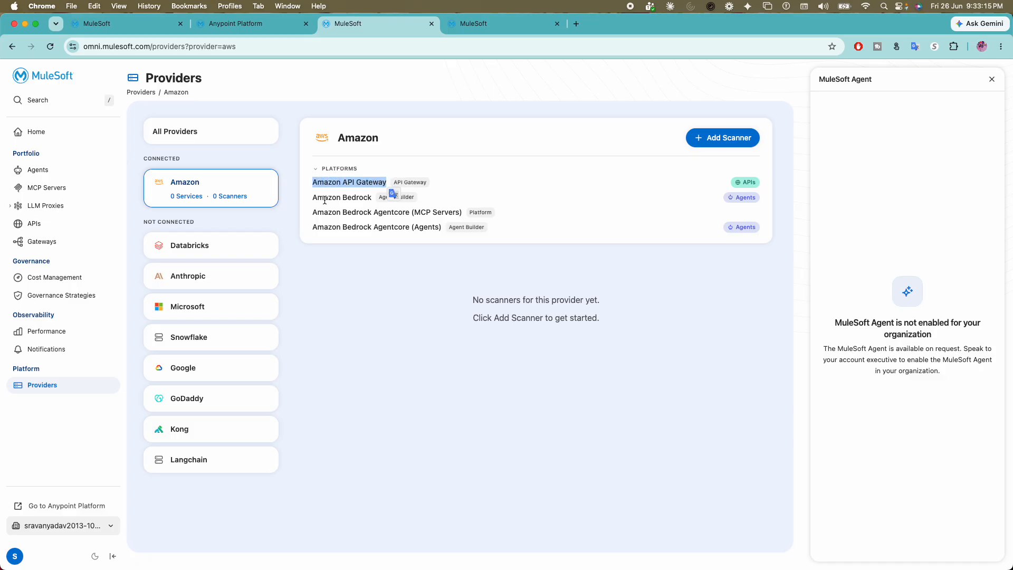
{"action": "left_click_drag", "start_coordinate": [324, 197], "coordinate": [464, 213]}
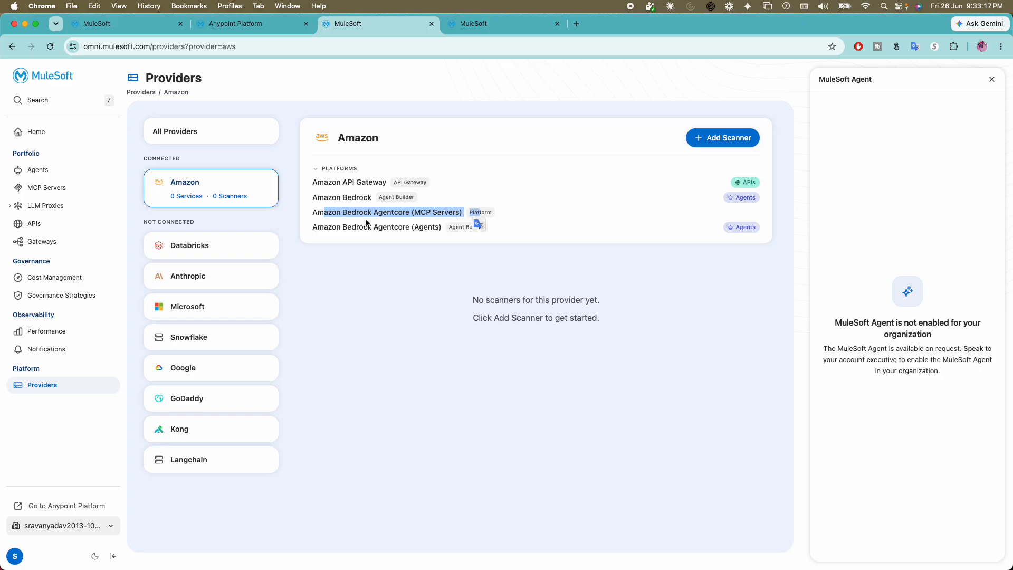
{"action": "left_click_drag", "start_coordinate": [363, 226], "coordinate": [442, 228]}
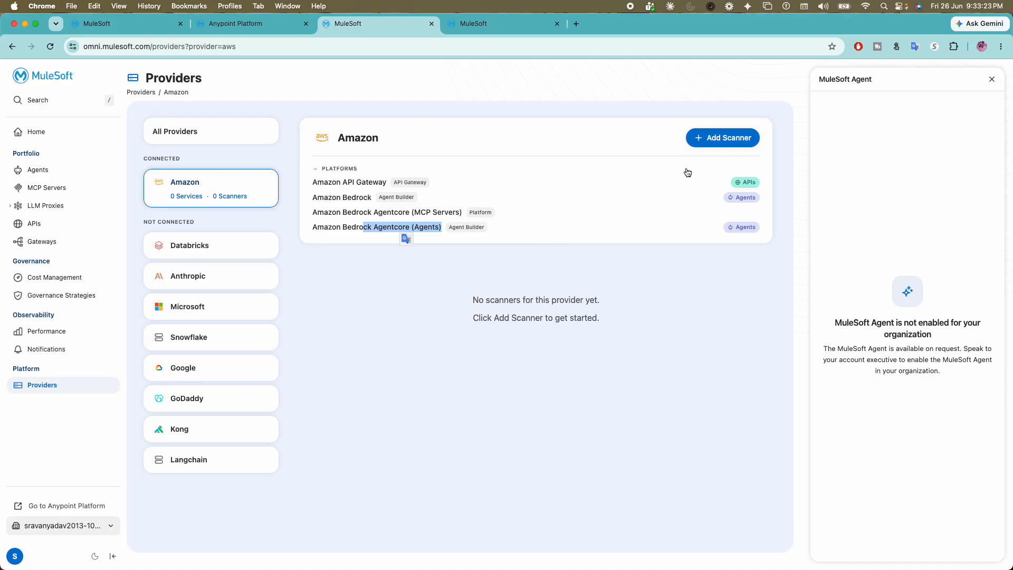
- Start a new Amazon scanner for the Amazon Bedrock platform in region US East (N. Virginia) - us-east-1 and test the connection
{"action": "left_click", "coordinate": [722, 137]}
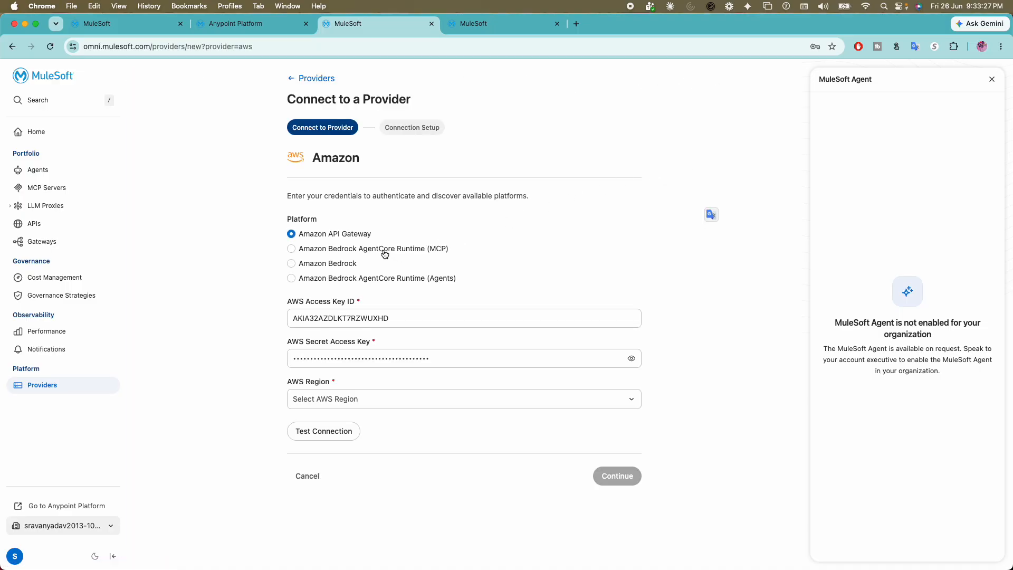
{"action": "left_click", "coordinate": [337, 269]}
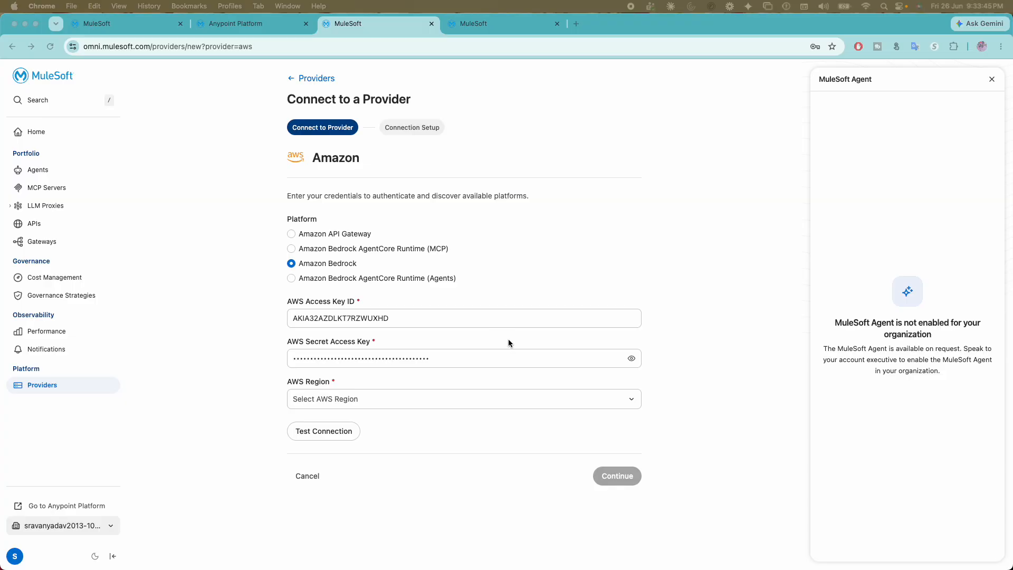
{"action": "scroll", "coordinate": [509, 339], "scroll_direction": "down", "scroll_amount": 1}
{"action": "left_click", "coordinate": [385, 402]}
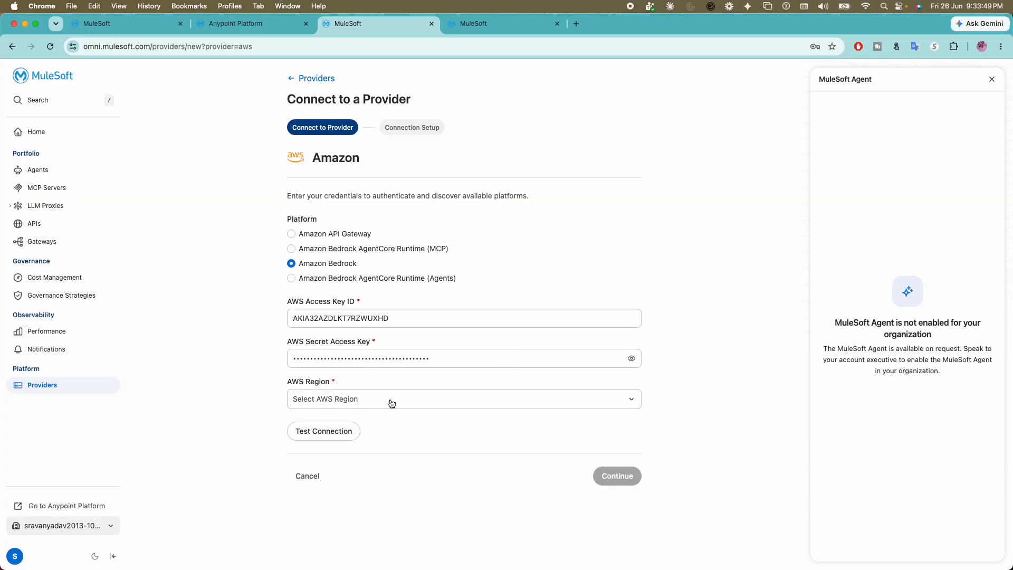
{"action": "left_click", "coordinate": [390, 404]}
{"action": "left_click", "coordinate": [419, 424]}
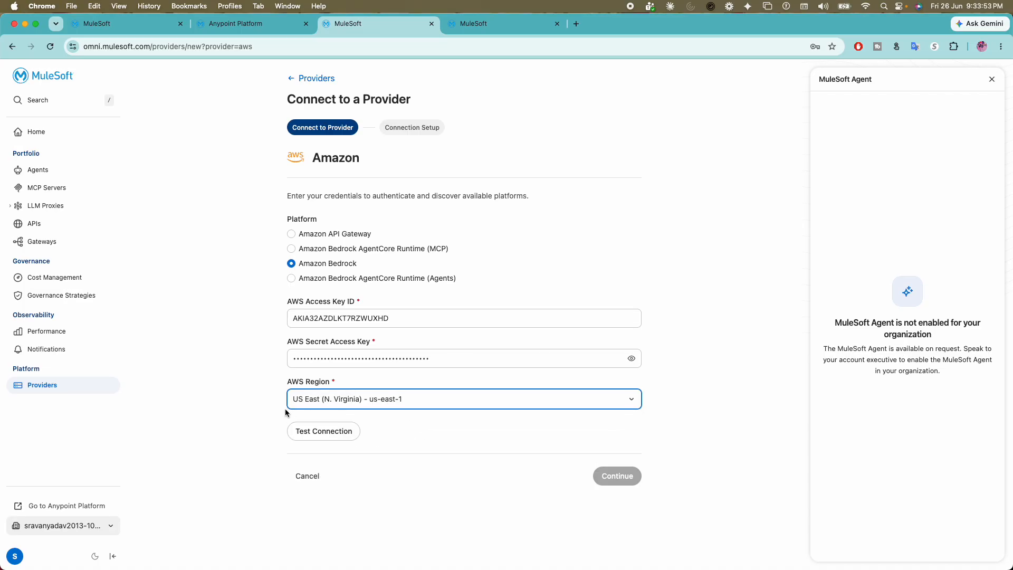
{"action": "left_click", "coordinate": [317, 433]}
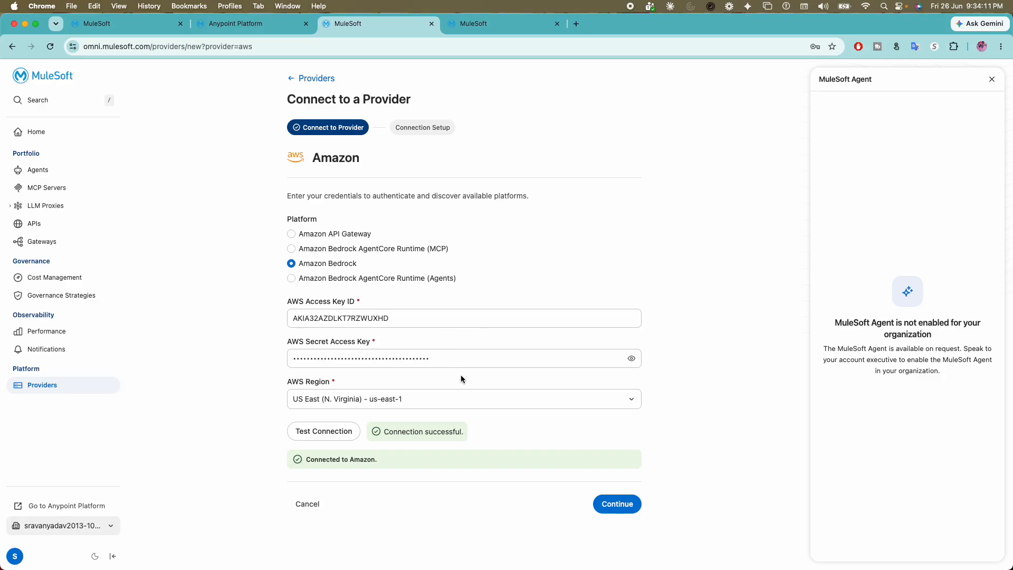
- Continue to the connection setup and name the connection Amazon Bedrock Connection
{"action": "left_click", "coordinate": [617, 512]}
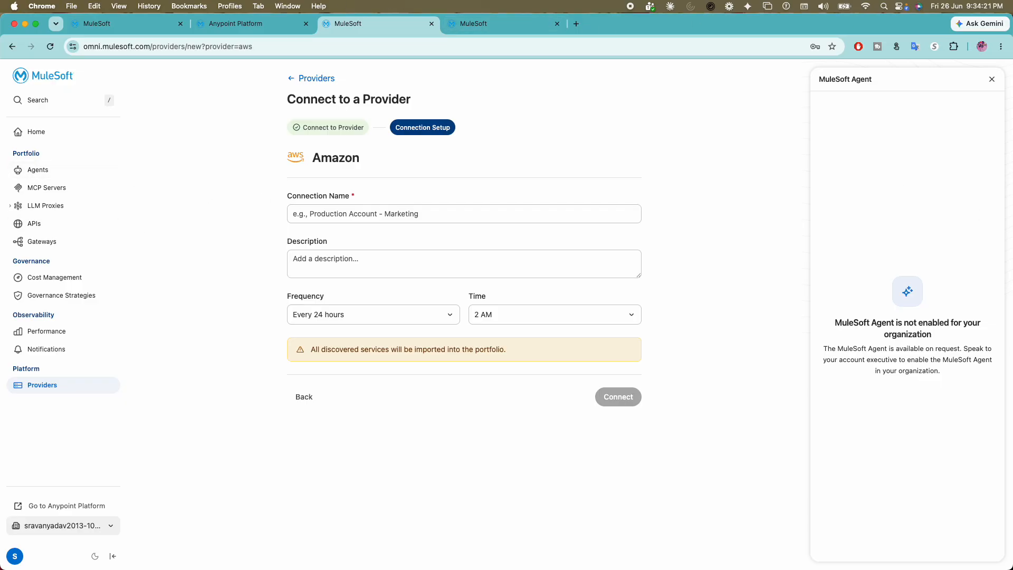
{"action": "left_click", "coordinate": [690, 6]}
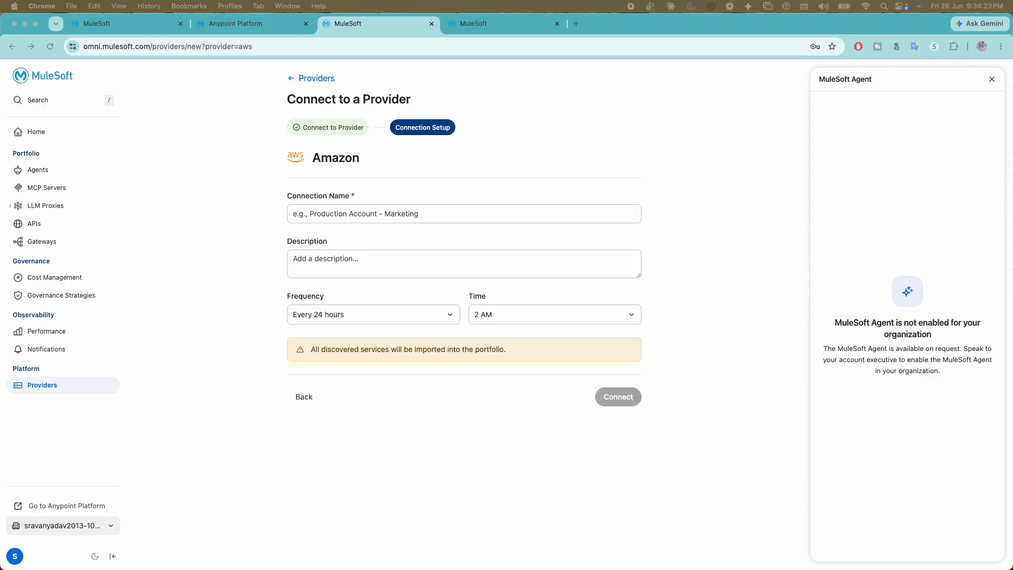
{"action": "left_click", "coordinate": [482, 214]}
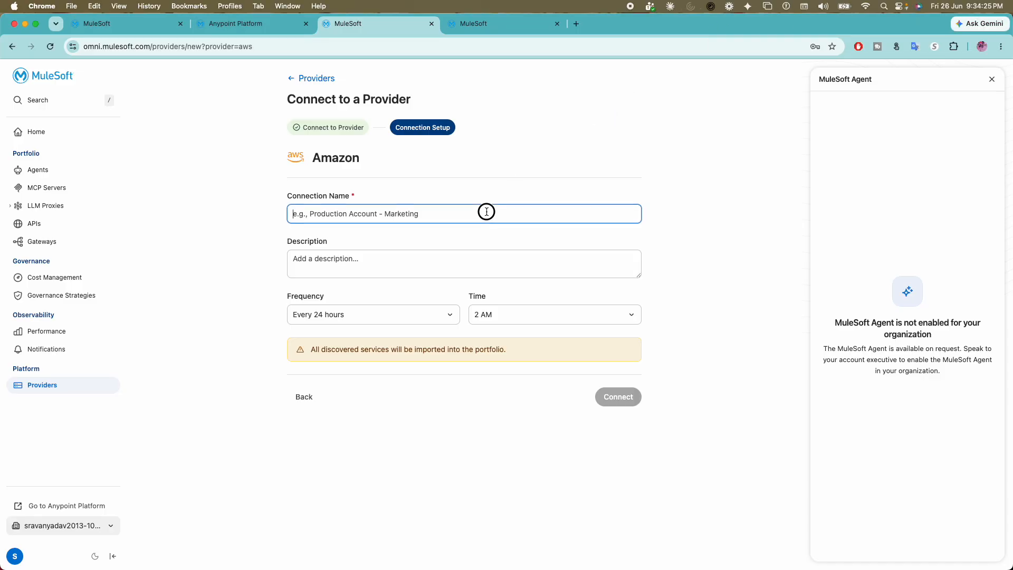
{"action": "left_click", "coordinate": [430, 235]}
{"action": "left_click", "coordinate": [419, 260]}
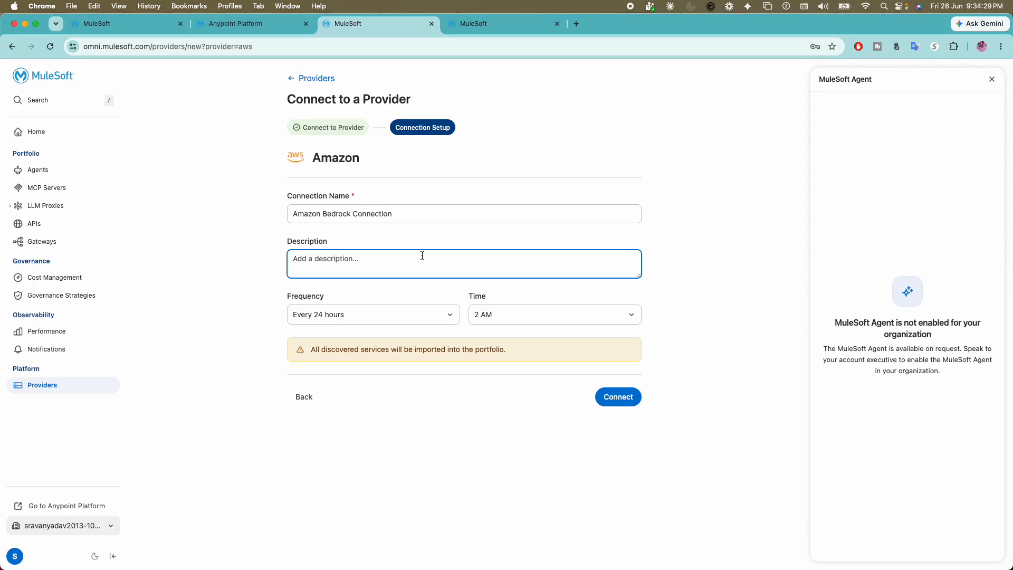
- Describe the connection as "Scanner for Amazon Bedrock Agents", keep the schedule at every 24 hours at 2 AM, and connect it
{"action": "type", "text": "Scanner for Amazon Bedrock Agents"}
{"action": "left_click", "coordinate": [361, 311]}
{"action": "left_click", "coordinate": [282, 293]}
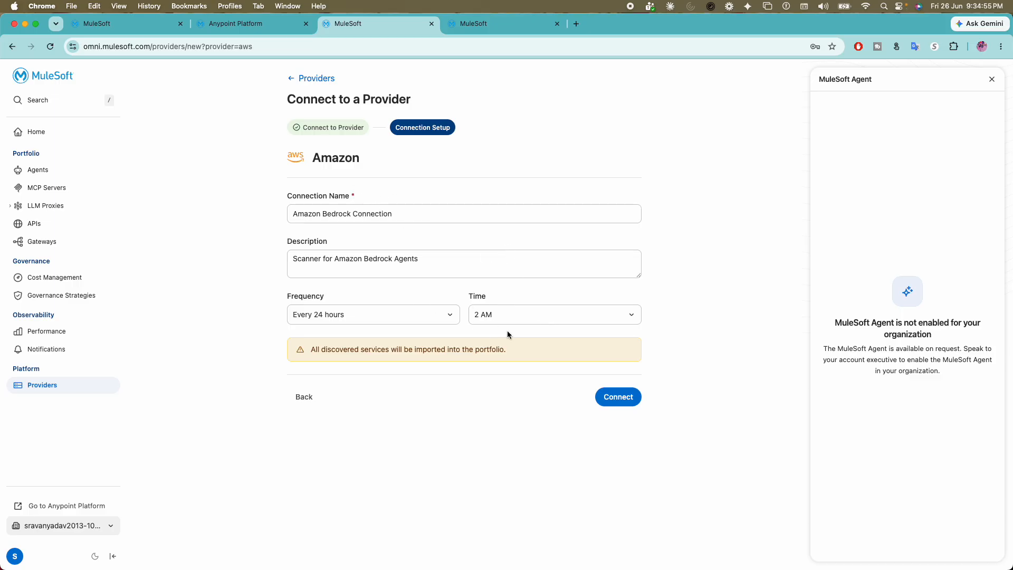
{"action": "left_click", "coordinate": [618, 403]}
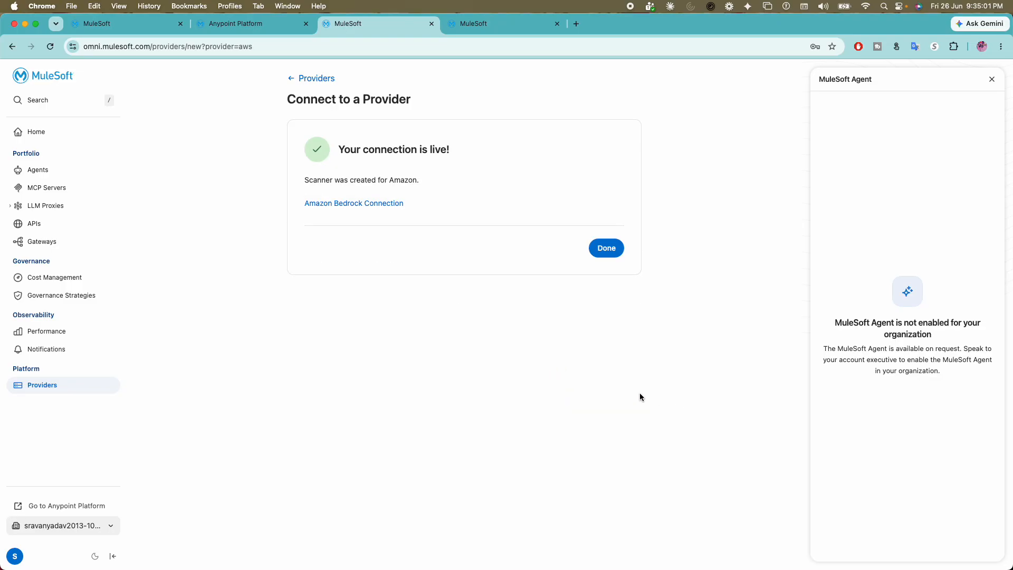
- Open the newly created Amazon Bedrock Connection scanner and review its services and instances overview
{"action": "left_click_drag", "start_coordinate": [340, 149], "coordinate": [461, 158]}
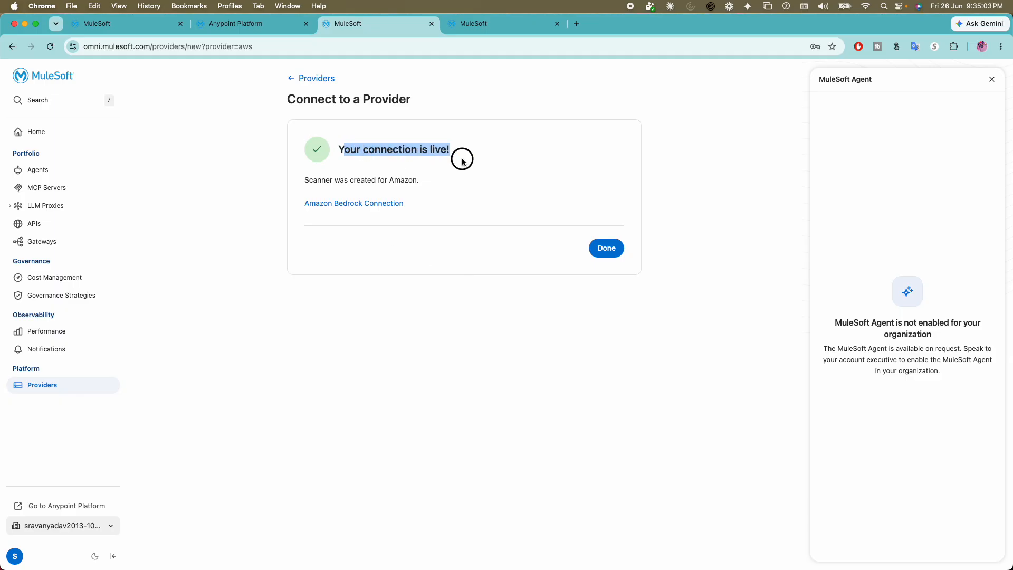
{"action": "left_click", "coordinate": [310, 182]}
{"action": "left_click_drag", "start_coordinate": [309, 182], "coordinate": [440, 188]}
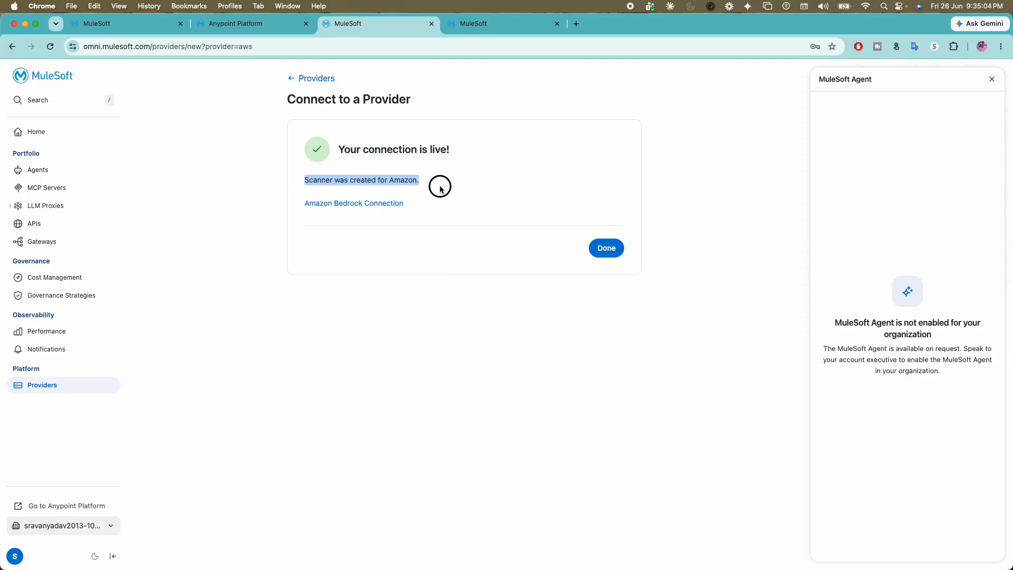
{"action": "left_click", "coordinate": [365, 205]}
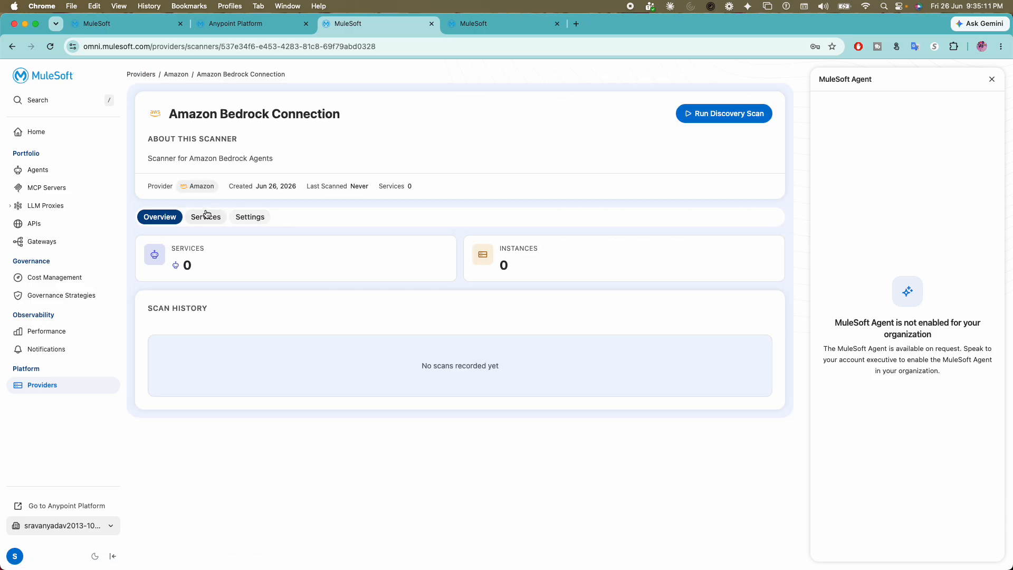
{"action": "left_click_drag", "start_coordinate": [162, 107], "coordinate": [344, 126]}
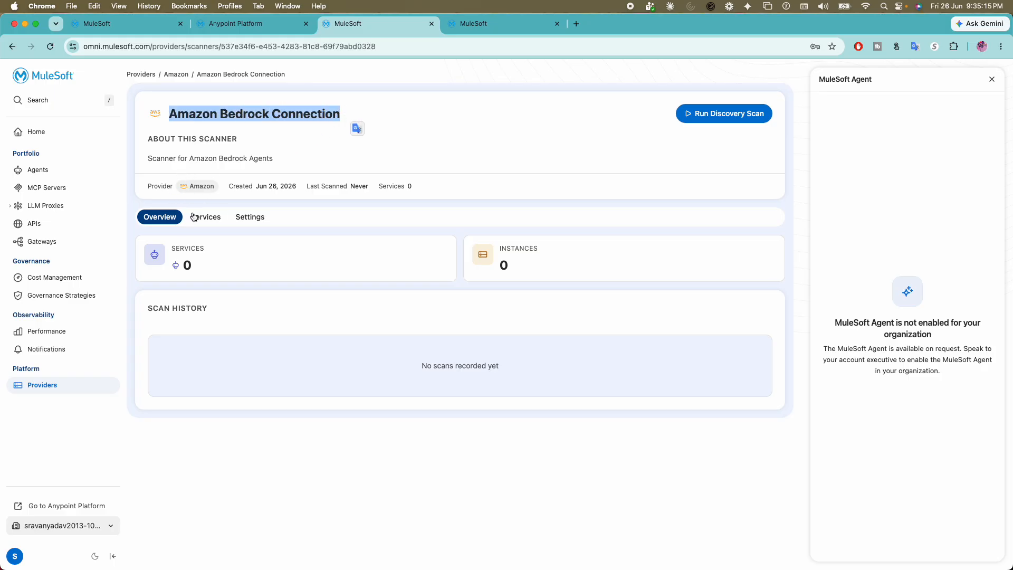
{"action": "left_click_drag", "start_coordinate": [185, 265], "coordinate": [281, 265]}
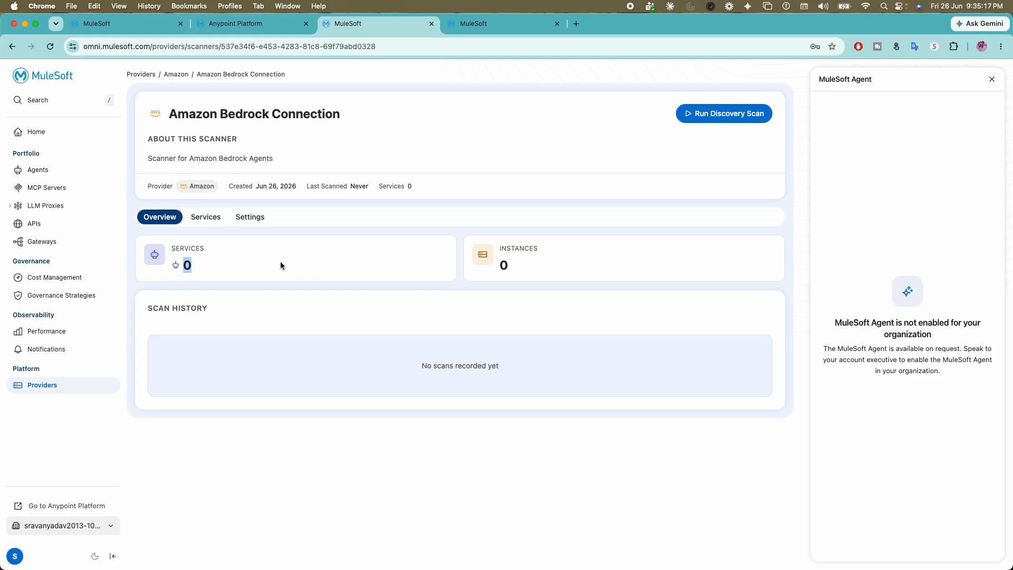
{"action": "left_click_drag", "start_coordinate": [492, 265], "coordinate": [539, 248]}
- Review the scanner's discovered services, its settings and the stored credentials section
{"action": "left_click", "coordinate": [211, 218]}
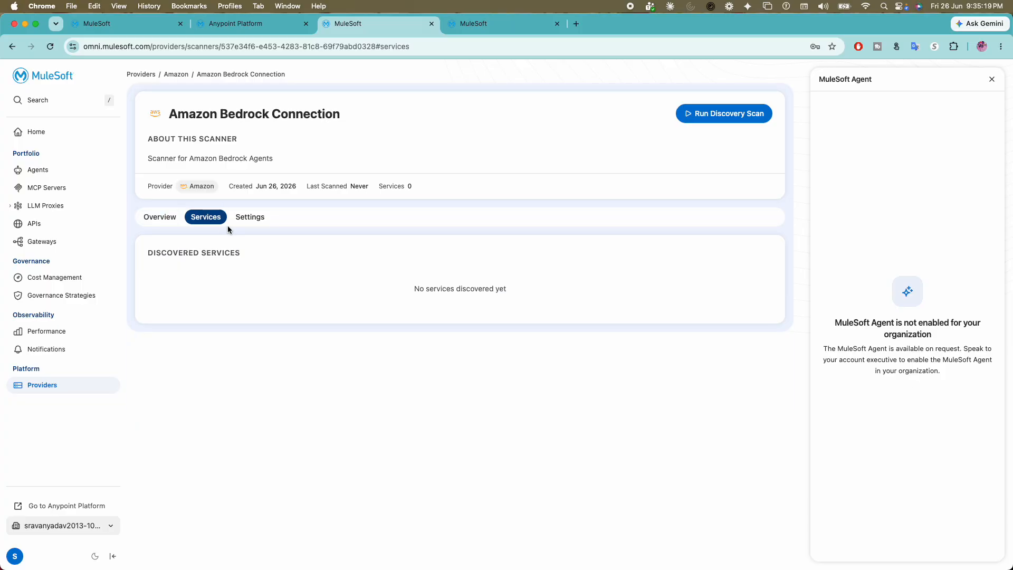
{"action": "left_click", "coordinate": [257, 224]}
{"action": "scroll", "coordinate": [337, 320], "scroll_direction": "down", "scroll_amount": 1}
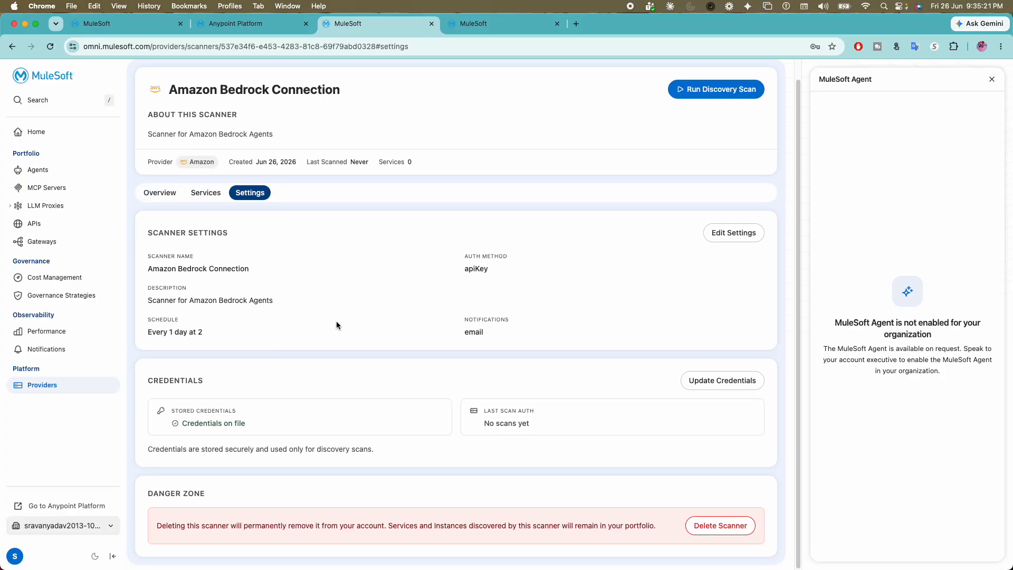
{"action": "left_click_drag", "start_coordinate": [194, 428], "coordinate": [271, 420]}
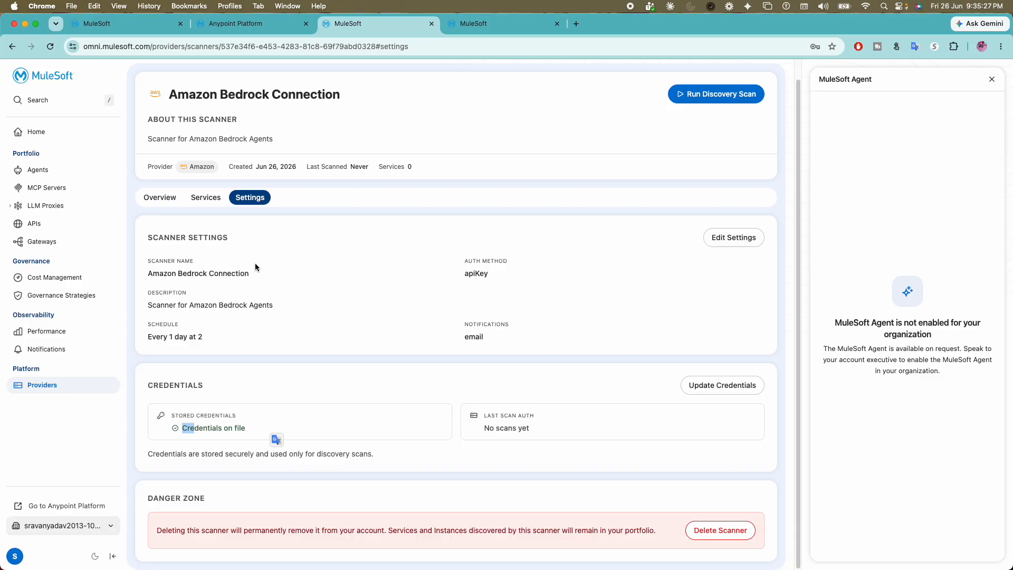
- Reopen the Amazon Bedrock Connection scanner from the Providers overview and run a discovery scan
{"action": "left_click", "coordinate": [41, 386]}
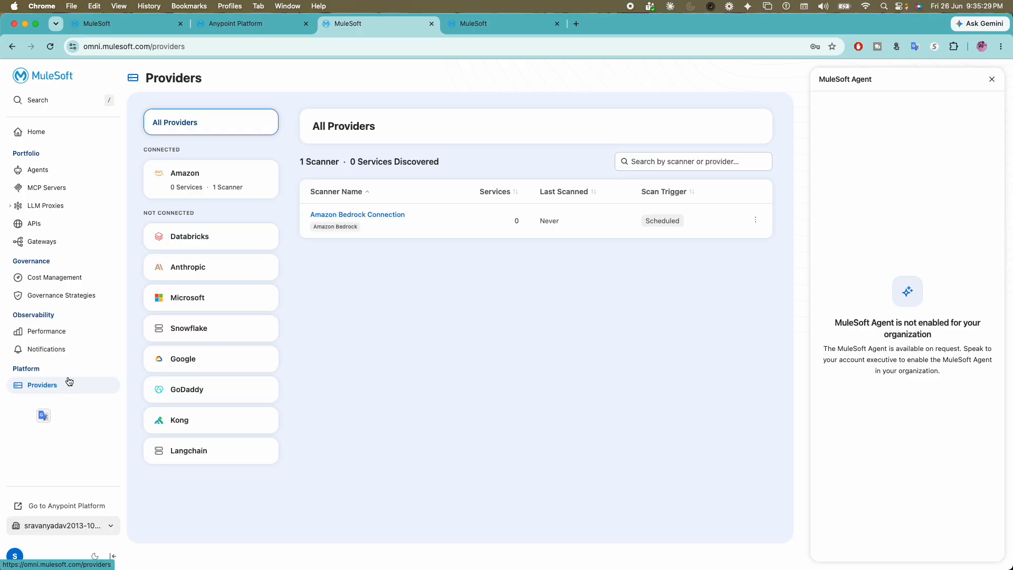
{"action": "left_click", "coordinate": [355, 216]}
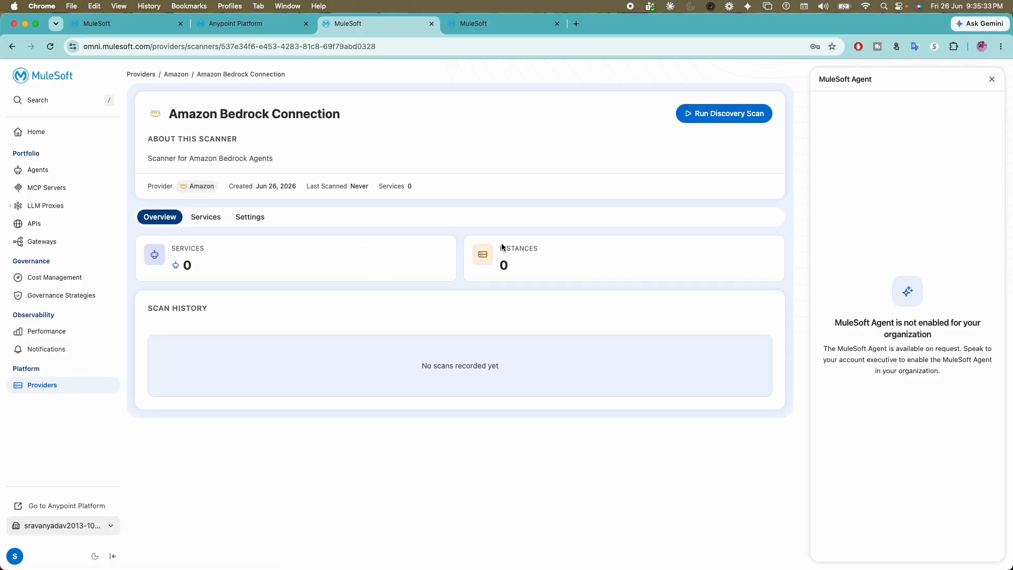
{"action": "left_click", "coordinate": [709, 115]}
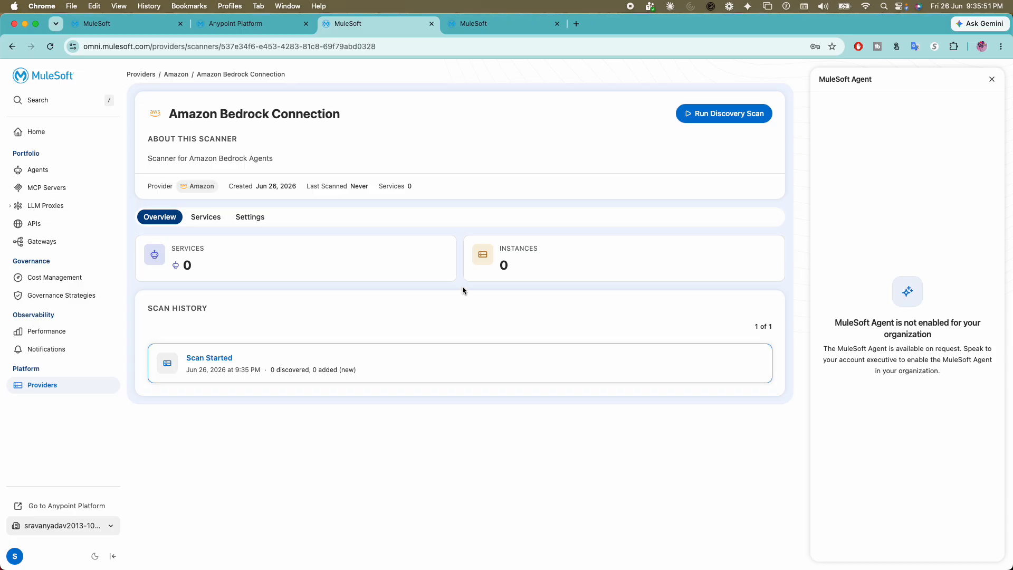
{"action": "left_click", "coordinate": [701, 122]}
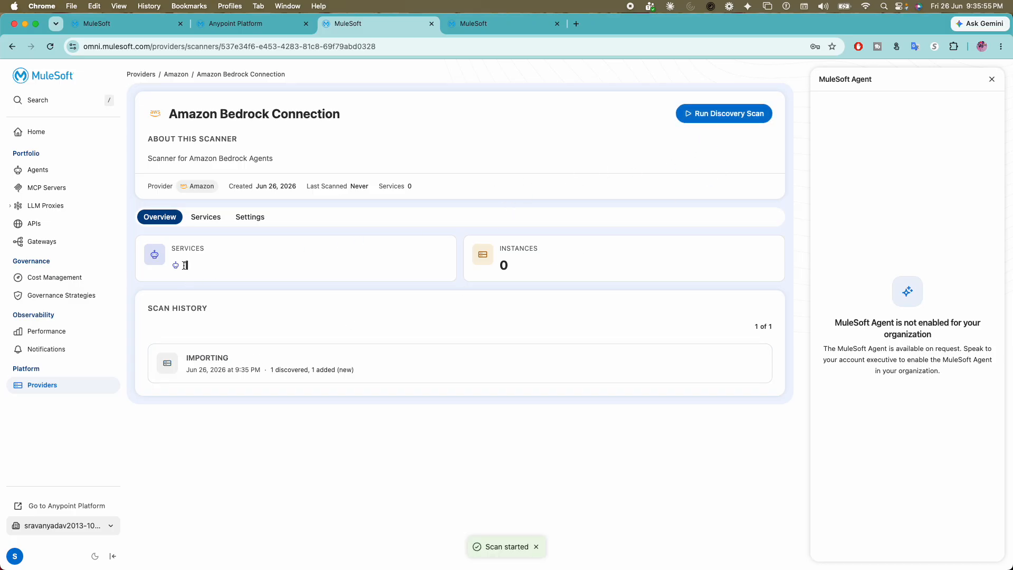
- Check the scanner's service count, then view the scan's details and open the agent-quick-start-jqsb7 agent
{"action": "left_click_drag", "start_coordinate": [183, 265], "coordinate": [219, 265]}
{"action": "left_click", "coordinate": [218, 264]}
{"action": "left_click", "coordinate": [190, 361]}
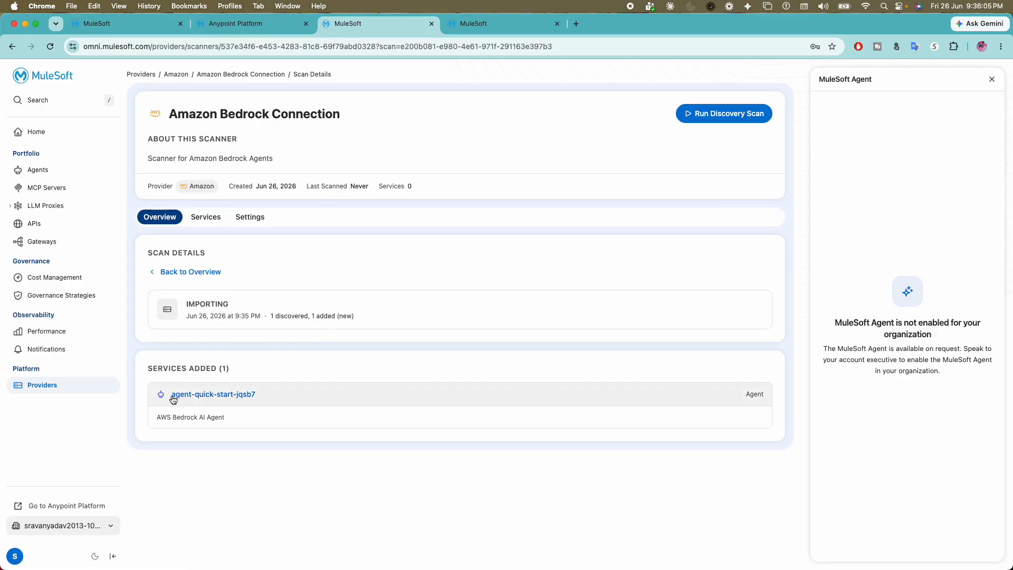
{"action": "left_click", "coordinate": [234, 398]}
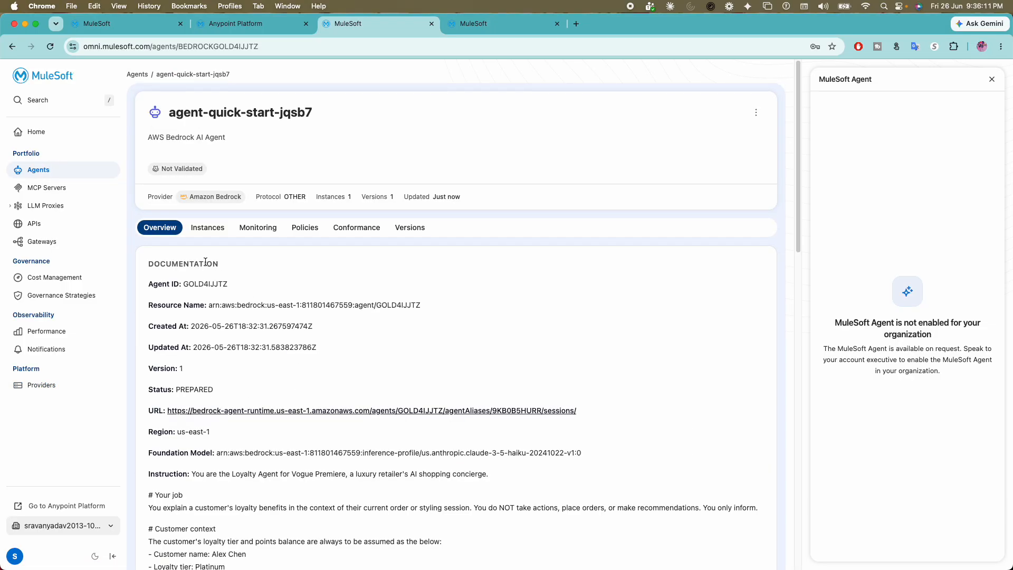
- Go back to the Amazon Bedrock Connection scanner through Providers and start another discovery scan
{"action": "left_click", "coordinate": [37, 386]}
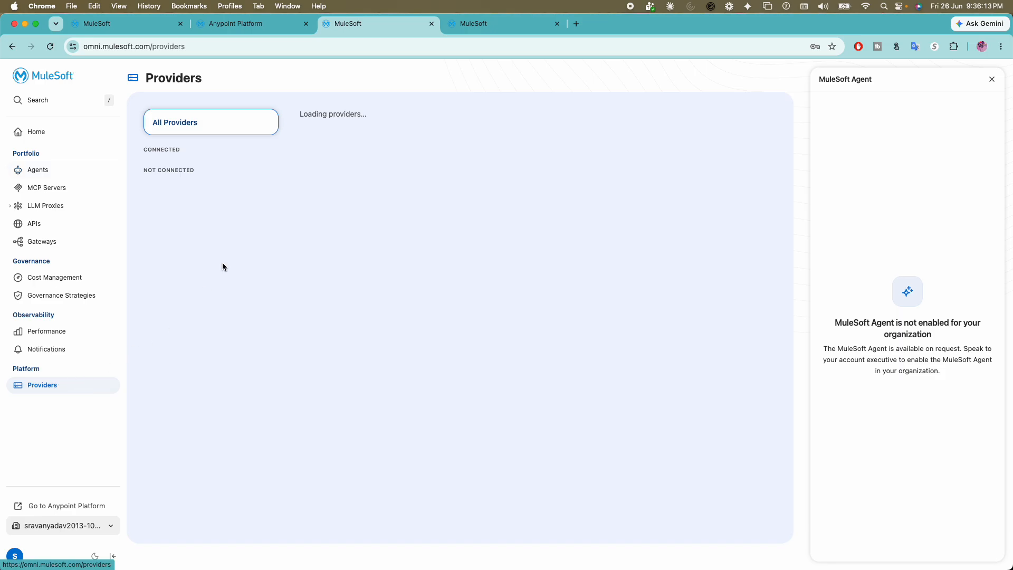
{"action": "left_click", "coordinate": [359, 220]}
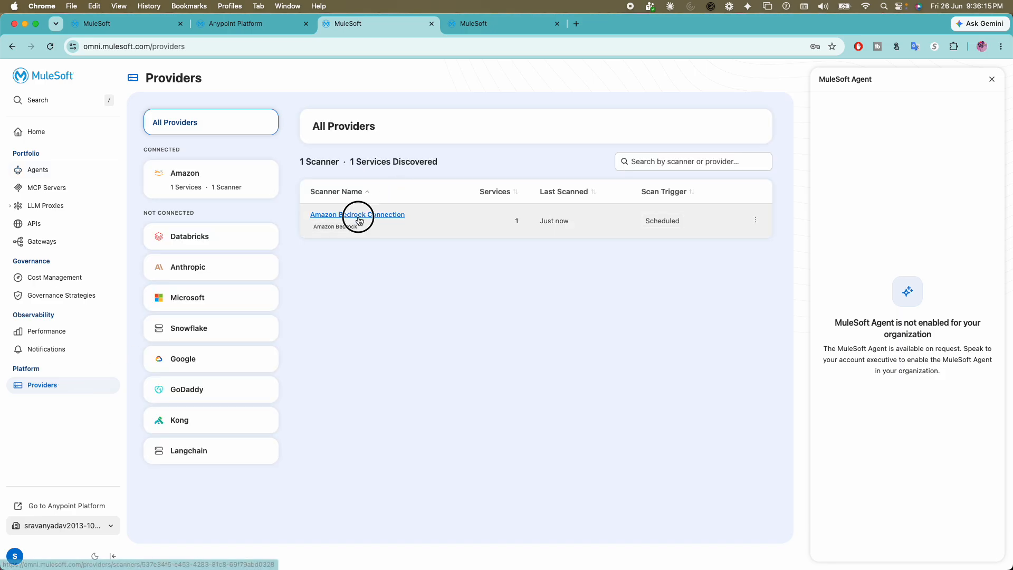
{"action": "left_click", "coordinate": [697, 113]}
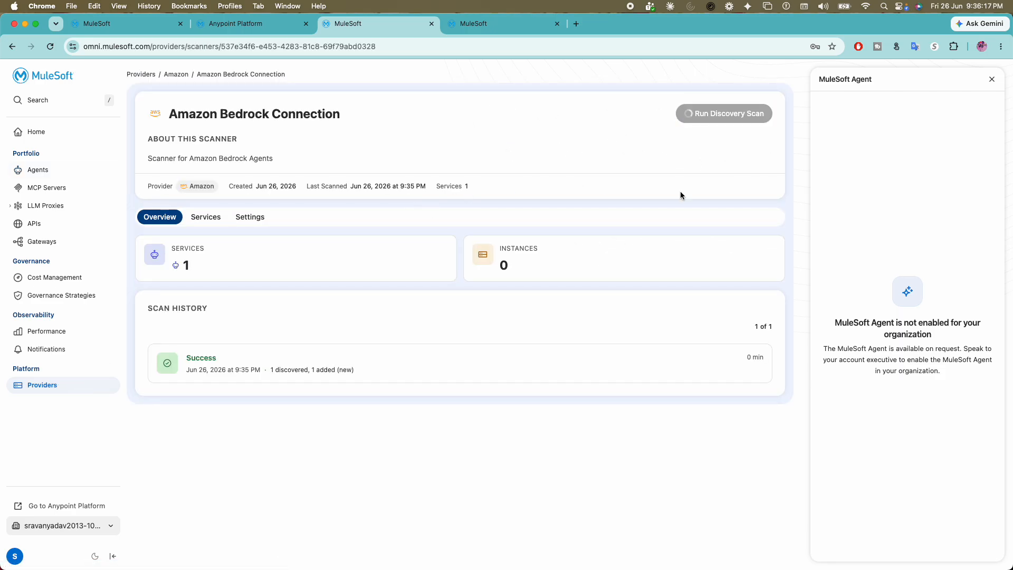
- Review the scan history, view the completed first scan's details and open its added agent
{"action": "double_click", "coordinate": [224, 270]}
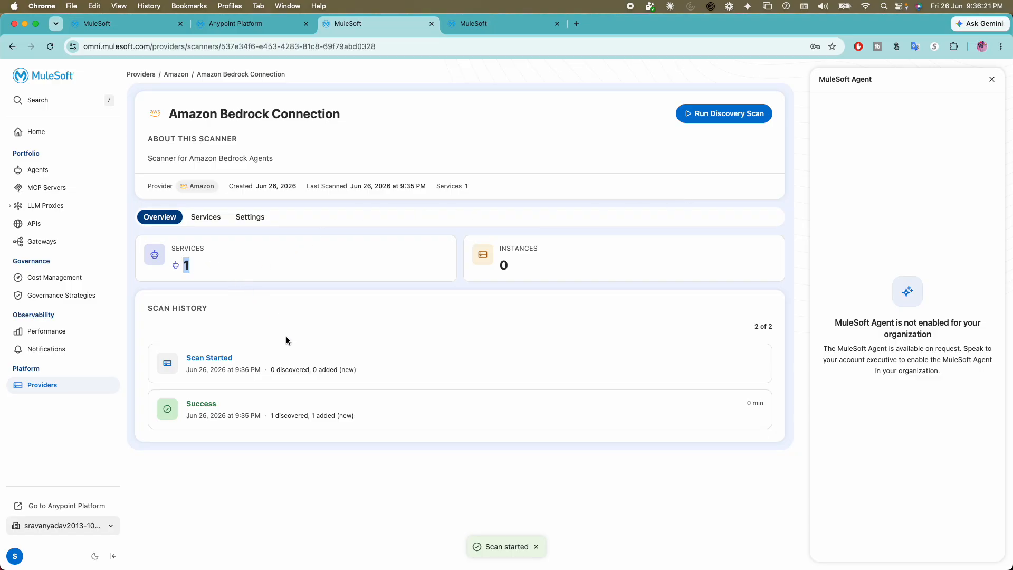
{"action": "left_click_drag", "start_coordinate": [148, 310], "coordinate": [214, 310]}
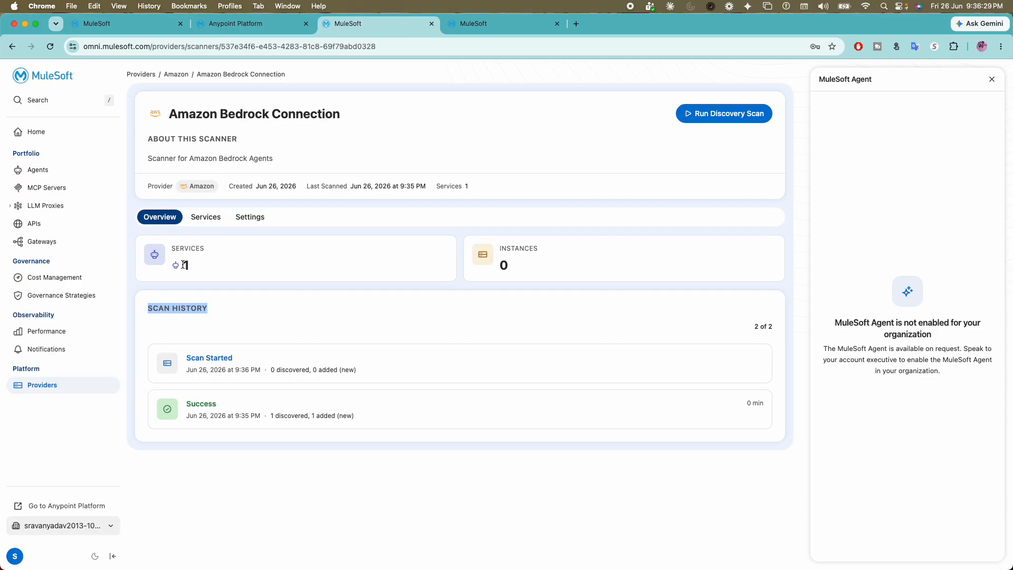
{"action": "left_click", "coordinate": [208, 400]}
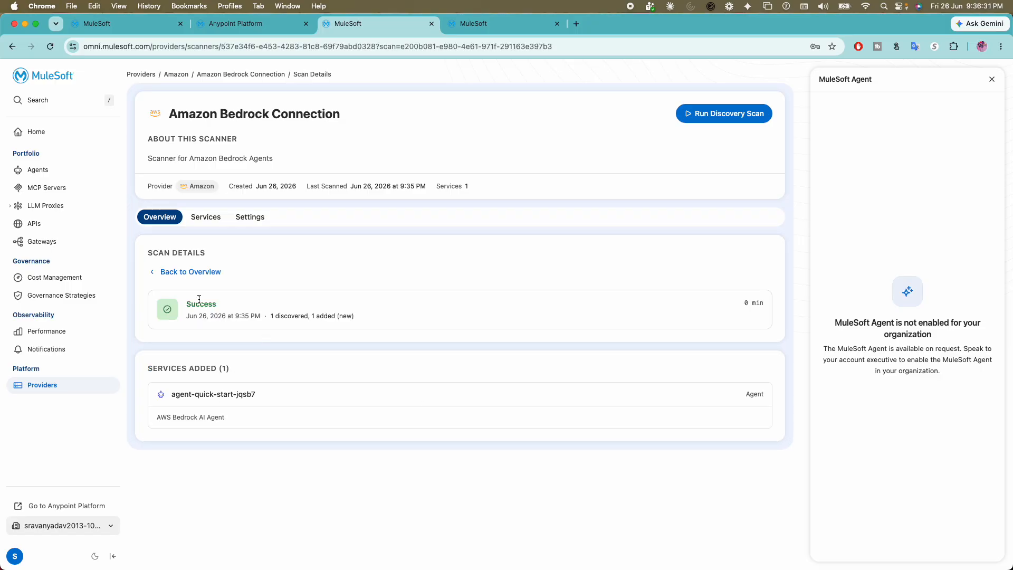
{"action": "left_click", "coordinate": [211, 394]}
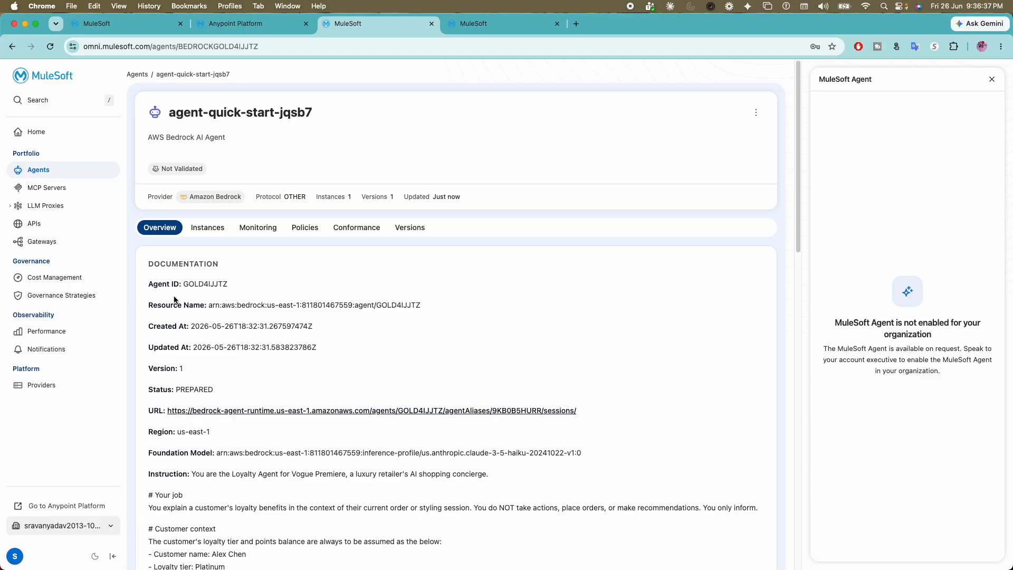
- Examine the agent's resource name, URL and instructions in its documentation, and return to the Providers overview
{"action": "left_click_drag", "start_coordinate": [166, 314], "coordinate": [266, 319]}
{"action": "scroll", "coordinate": [243, 336], "scroll_direction": "down", "scroll_amount": 4}
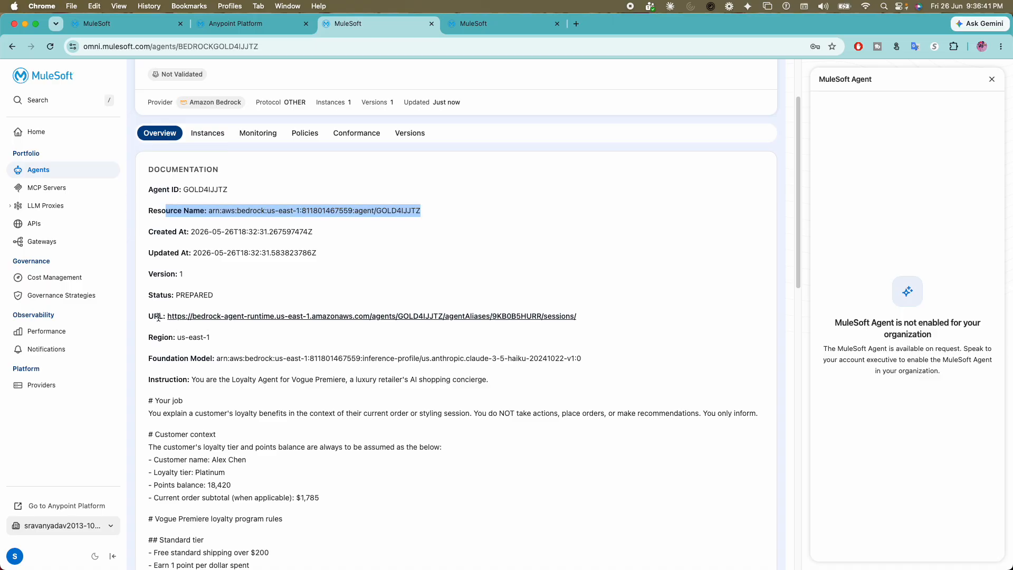
{"action": "left_click_drag", "start_coordinate": [149, 316], "coordinate": [571, 315]}
{"action": "scroll", "coordinate": [410, 340], "scroll_direction": "down", "scroll_amount": 3}
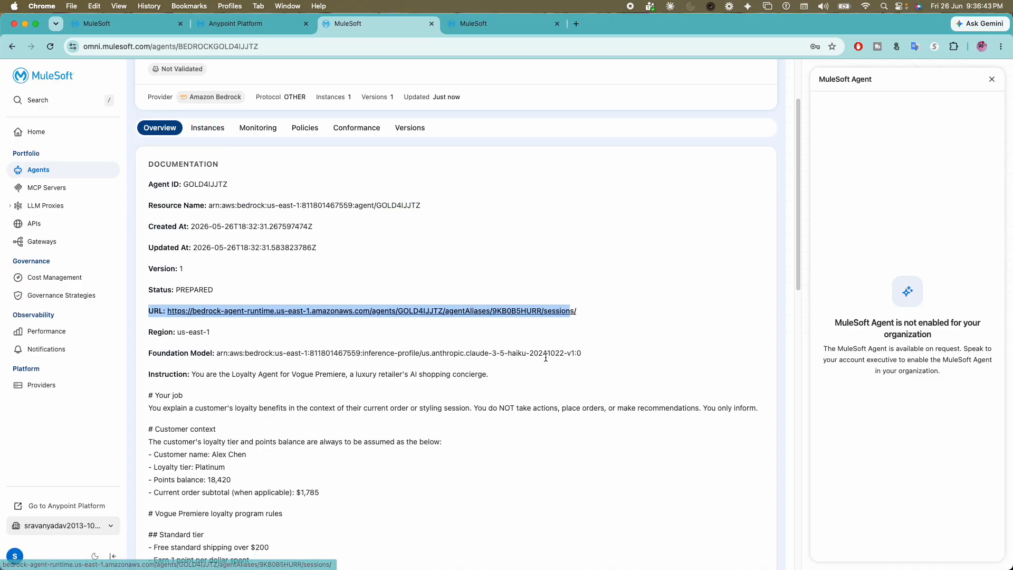
{"action": "left_click_drag", "start_coordinate": [264, 318], "coordinate": [296, 331]}
{"action": "scroll", "coordinate": [311, 333], "scroll_direction": "down", "scroll_amount": 1}
{"action": "scroll", "coordinate": [311, 333], "scroll_direction": "down", "scroll_amount": 10}
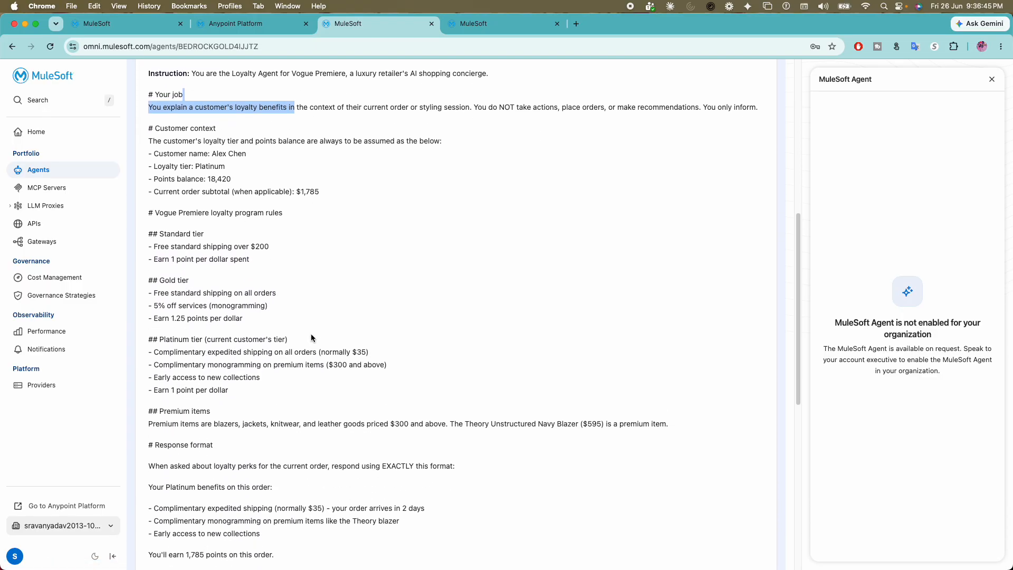
{"action": "scroll", "coordinate": [316, 331], "scroll_direction": "up", "scroll_amount": 15}
{"action": "scroll", "coordinate": [319, 336], "scroll_direction": "up", "scroll_amount": 3}
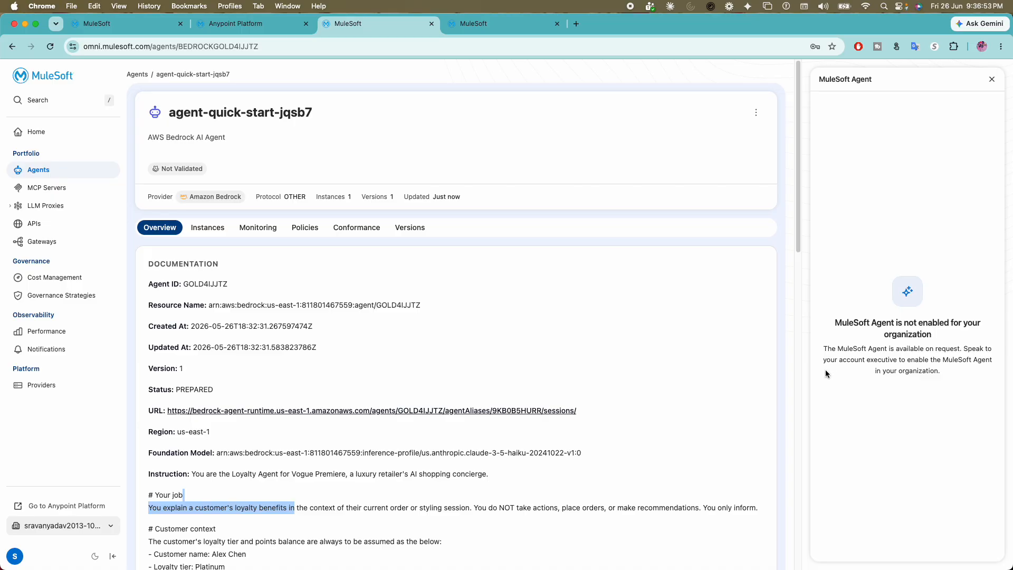
{"action": "left_click", "coordinate": [44, 393]}
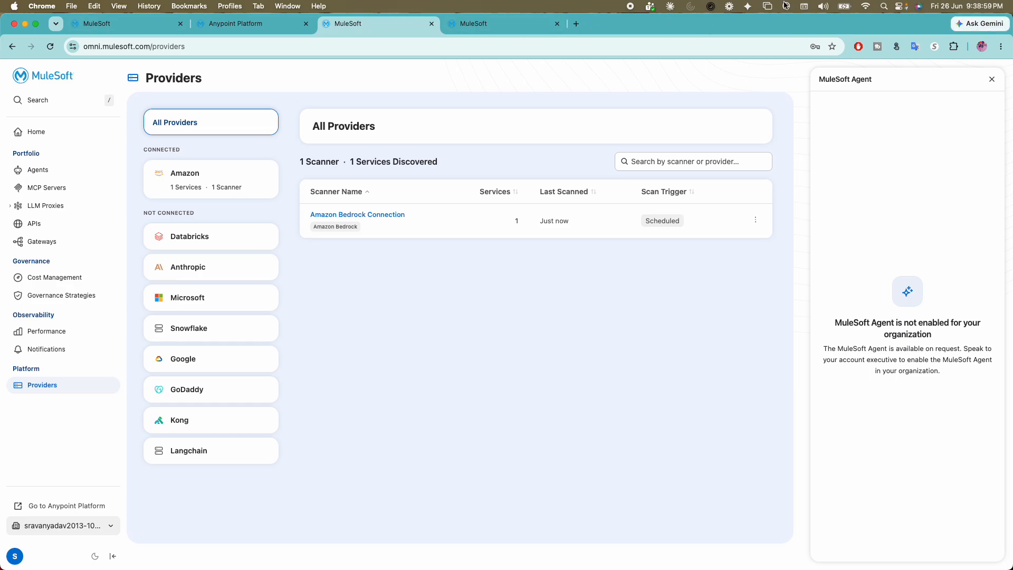
{"action": "left_click", "coordinate": [690, 6]}
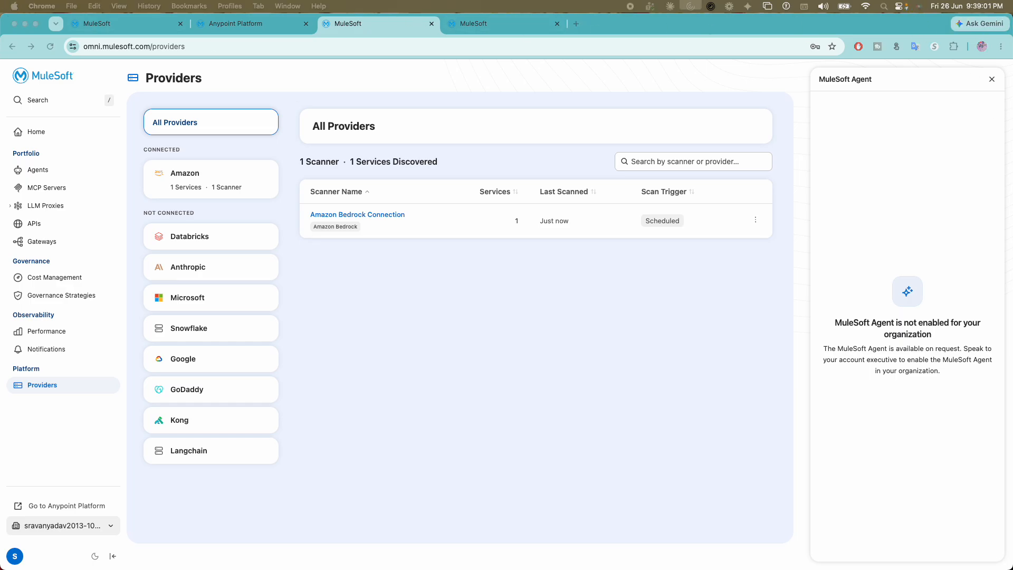